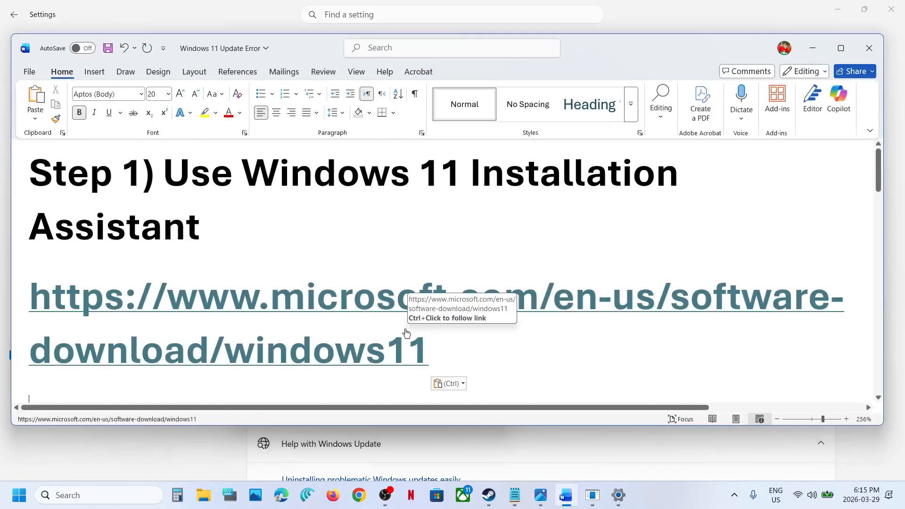
- Open the Windows 11 download page linked in the document and download the Windows 11 Installation Assistant
left_click(336, 308, "ctrl")
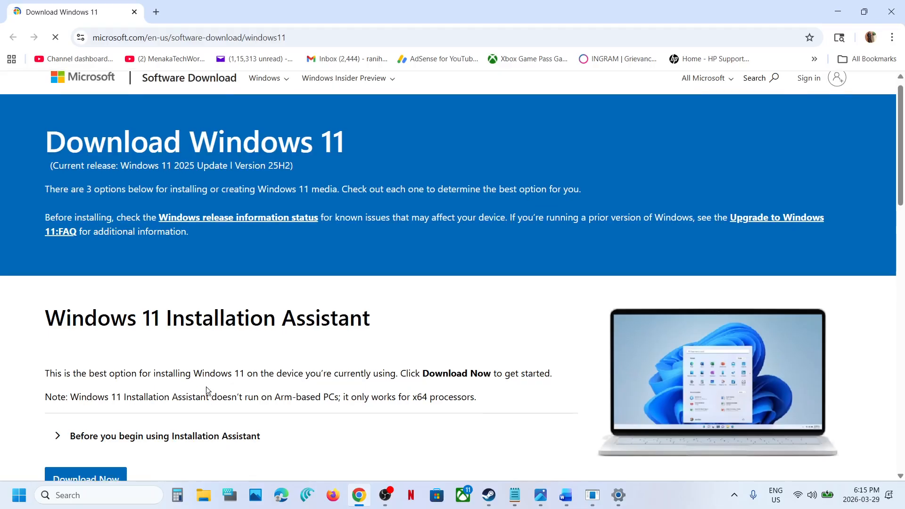
scroll(207, 386, "down", 2)
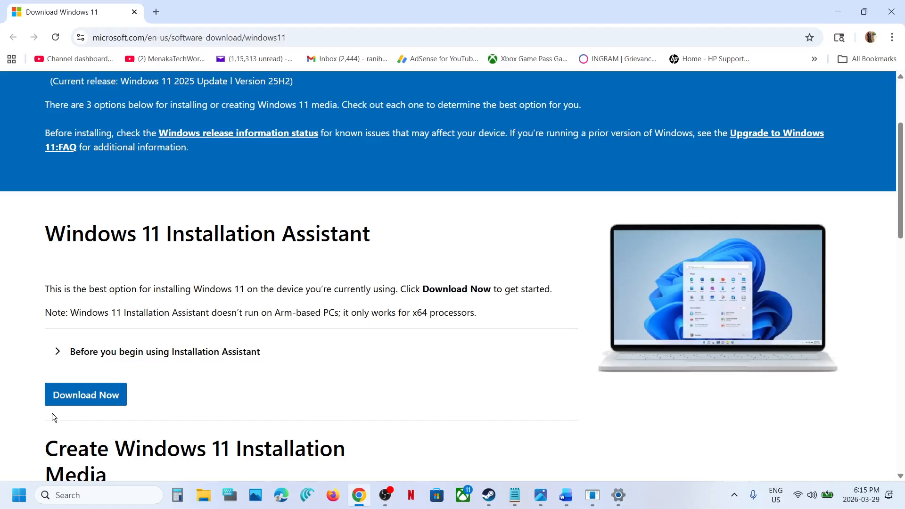
left_click(58, 402)
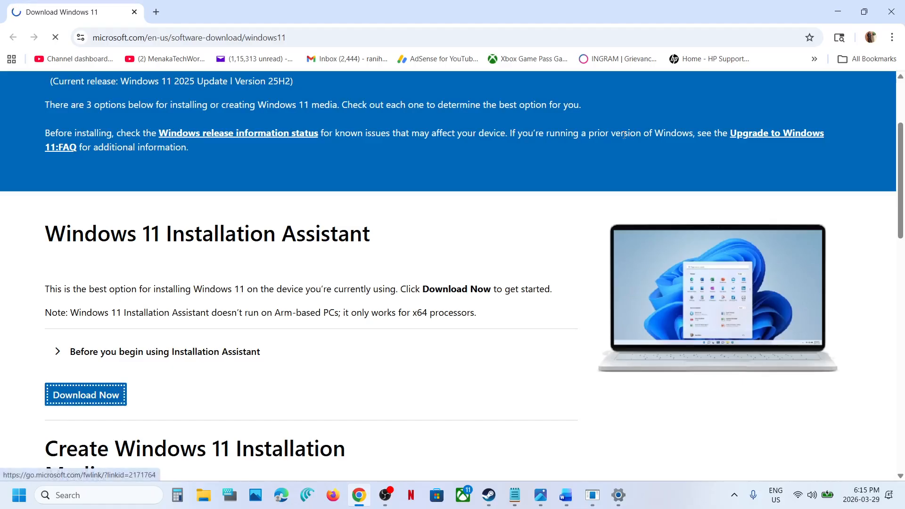
- Run the downloaded Windows 11 Installation Assistant, allowing it to make changes, and close it
left_click(760, 67)
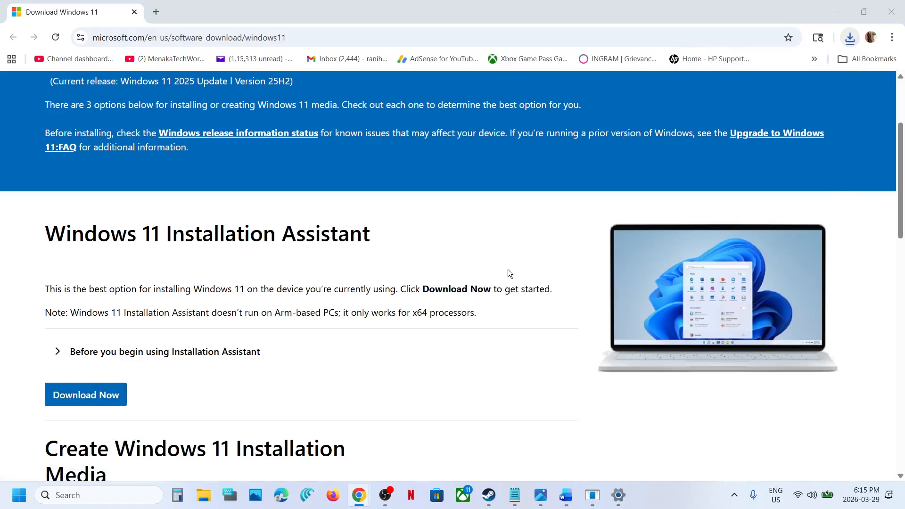
left_click(417, 347)
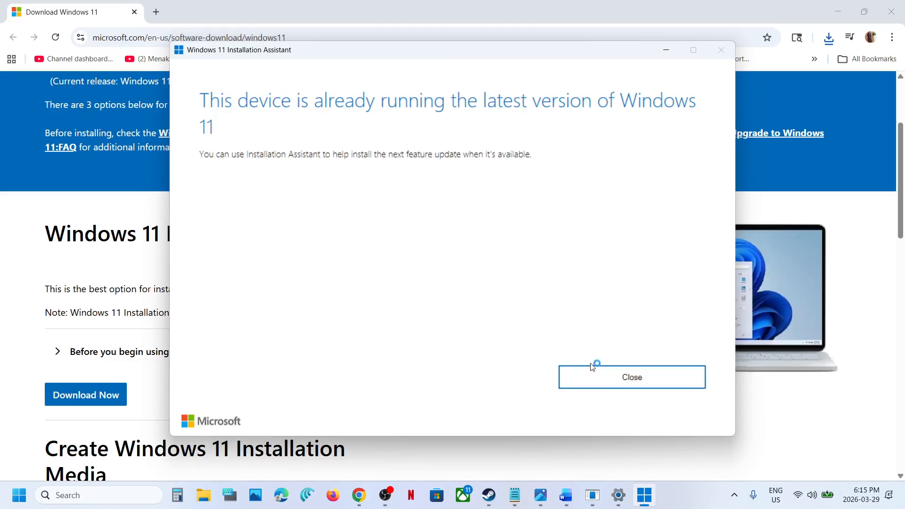
left_click(606, 385)
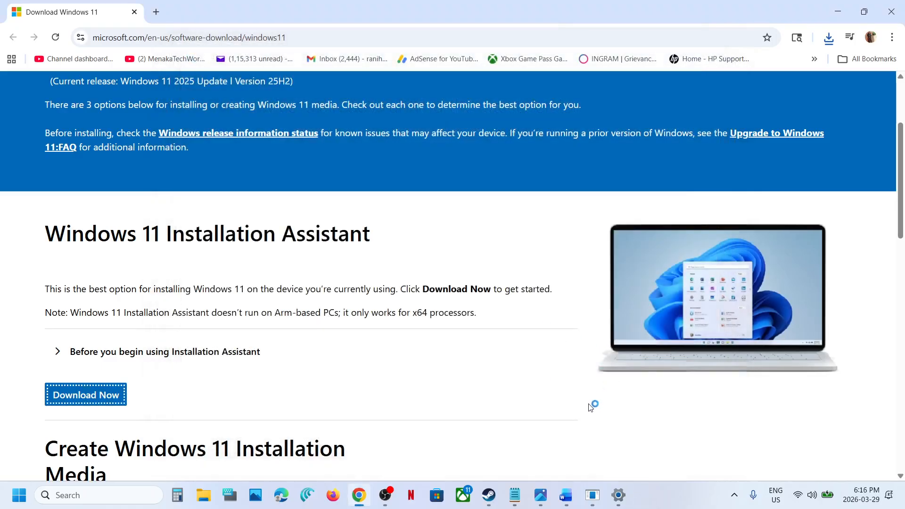
- Switch to the Word document's Step 2 on the SFC and DISM commands, and open Command Prompt as administrator
left_click(569, 495)
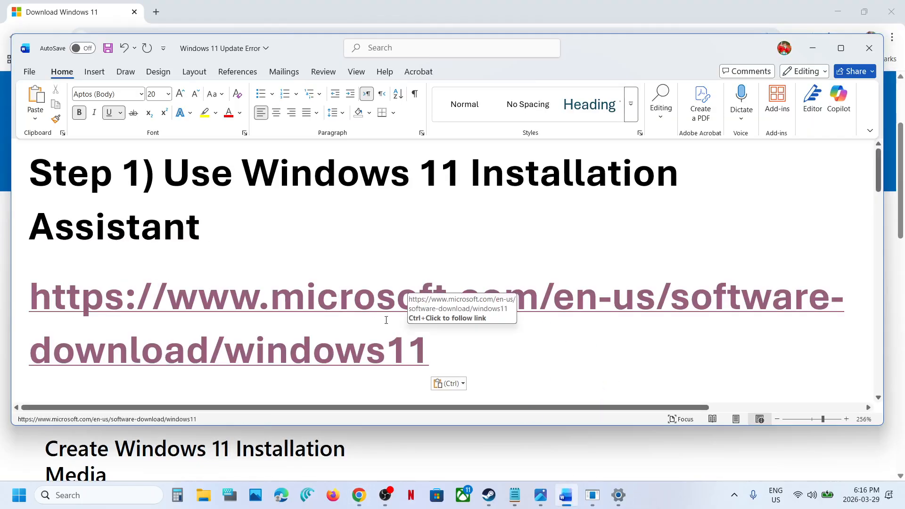
scroll(385, 317, "down", 5)
scroll(386, 320, "down", 2)
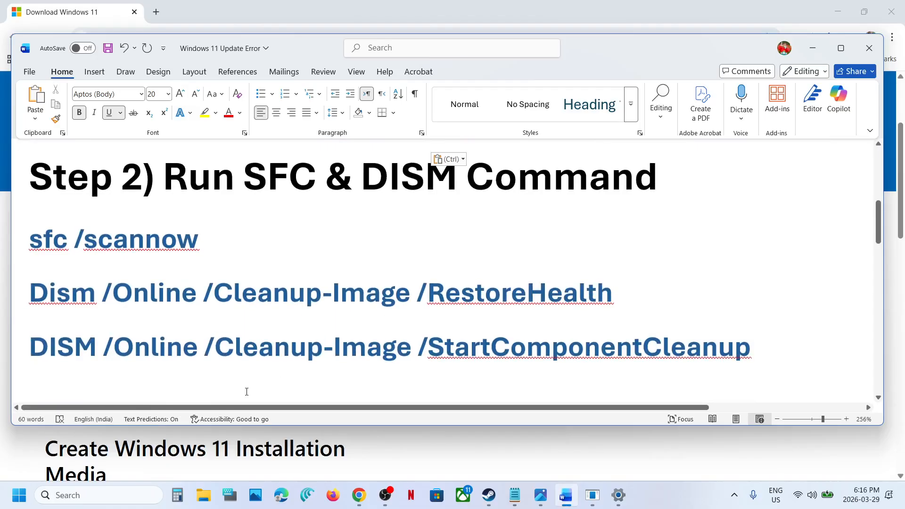
left_click(115, 496)
type("cmd")
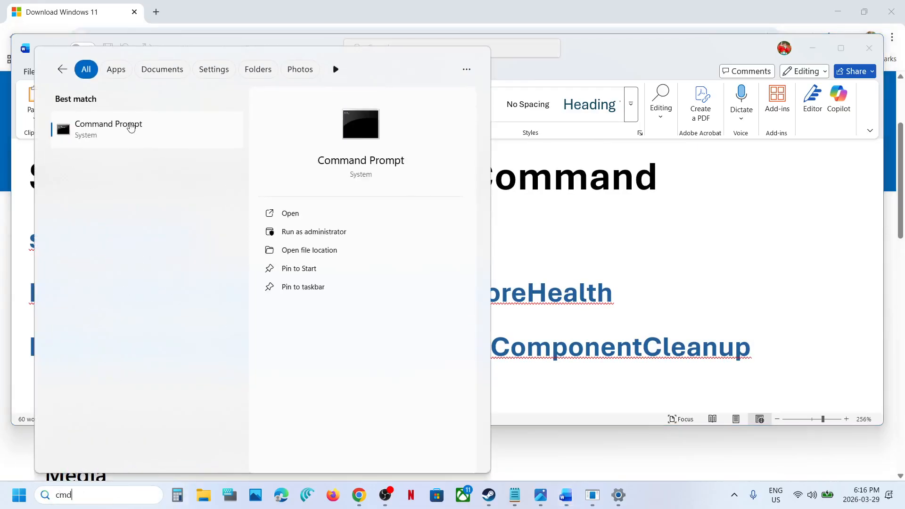
right_click(128, 135)
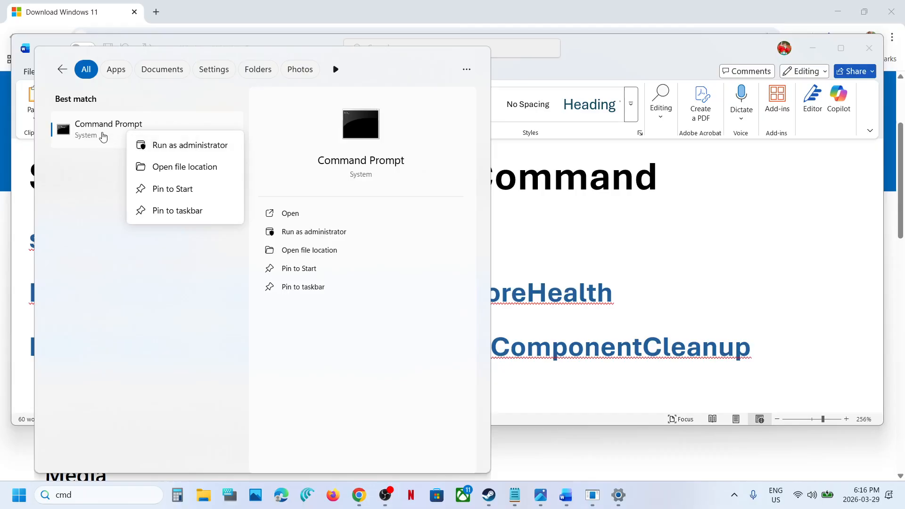
left_click(161, 146)
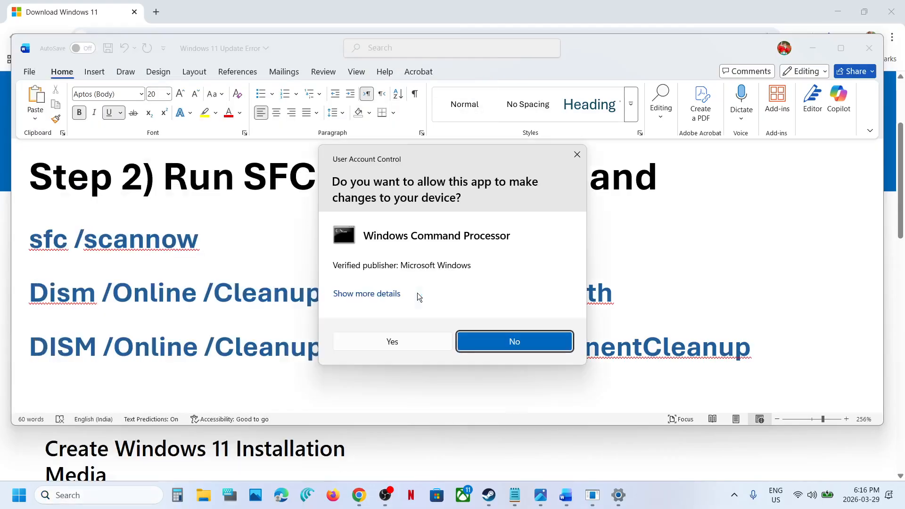
left_click(375, 333)
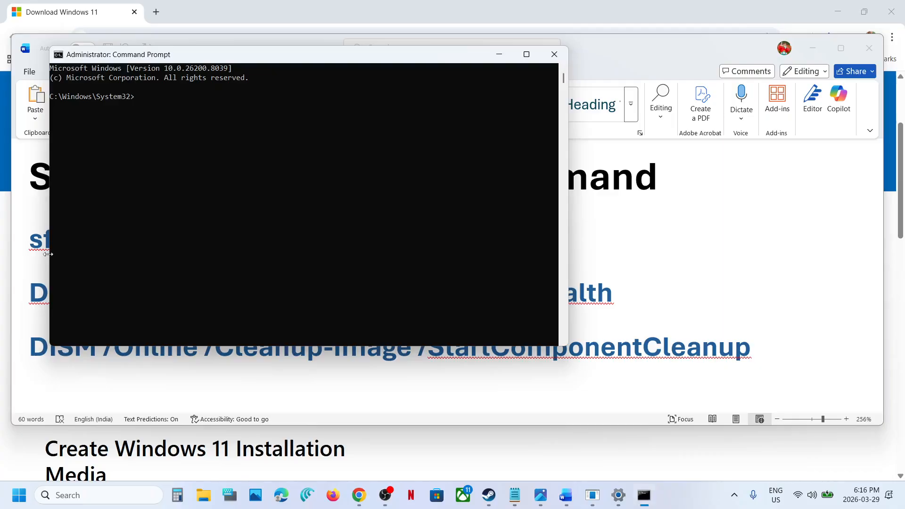
- Copy the sfc /scannow command from the document and run it in the administrator Command Prompt
left_click(44, 248)
double_click(45, 248)
left_click_drag(45, 248, 179, 243)
key("cmd+c")
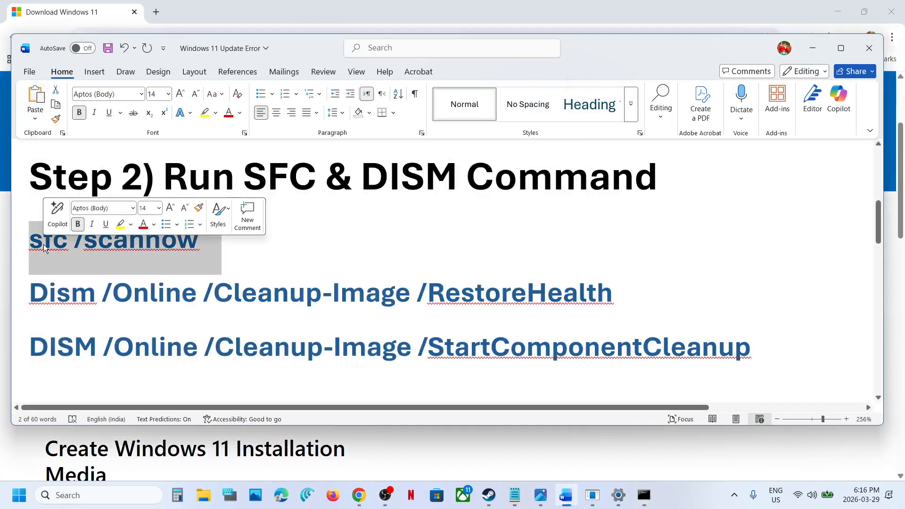
key("alt+Tab")
left_click(179, 241)
right_click(179, 241)
key("Return")
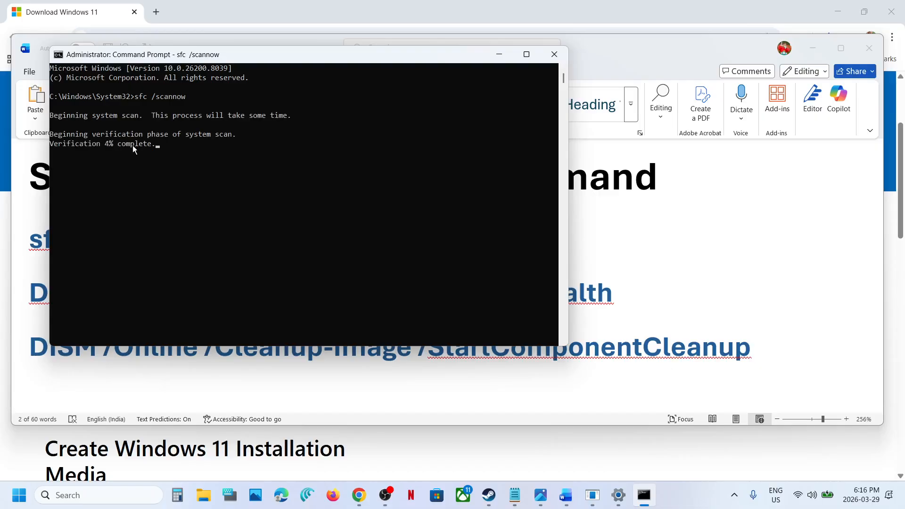
- Select the Dism /Online /Cleanup-Image /RestoreHealth line in the Word document and check the scan's progress in Command Prompt
left_click(629, 292)
double_click(522, 297)
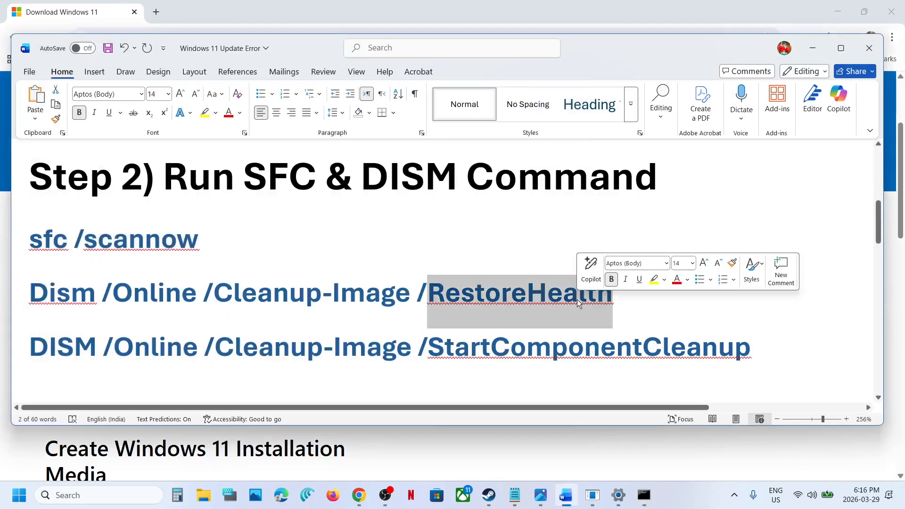
left_click(522, 297)
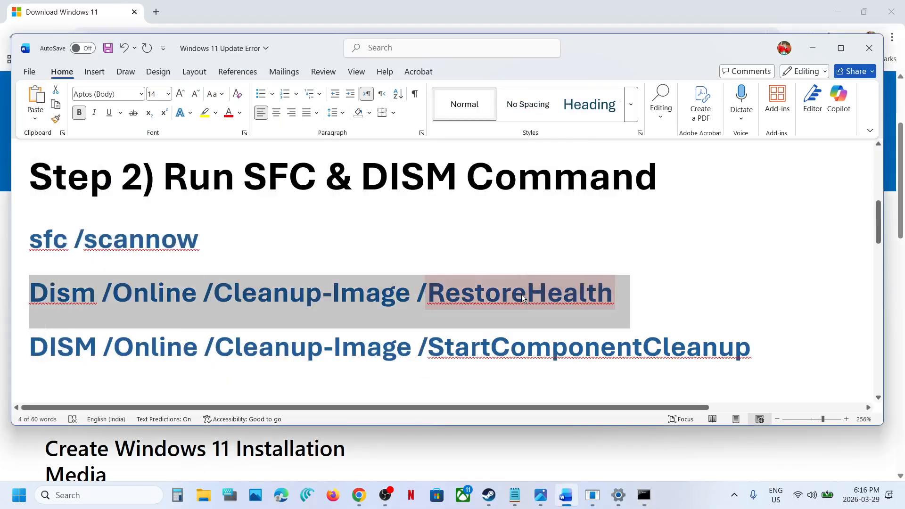
key("alt+Tab")
key("alt+Tab")
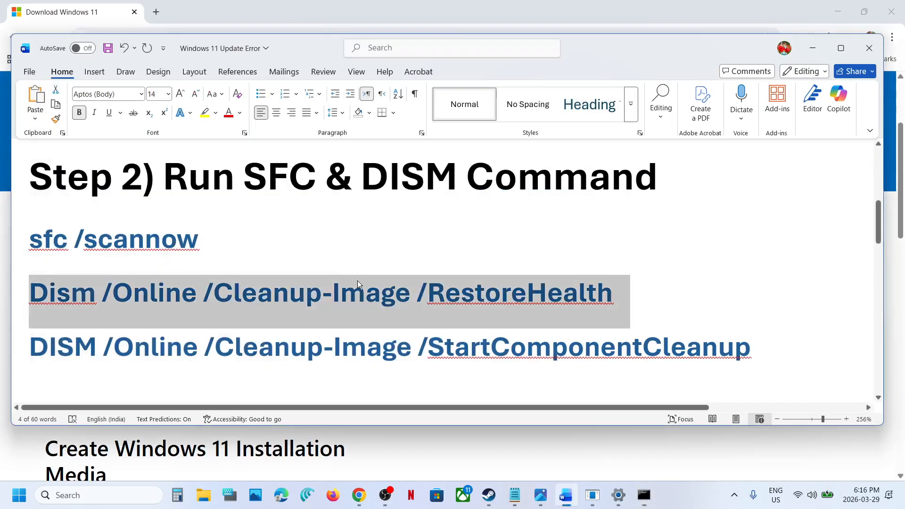
key("alt+Tab")
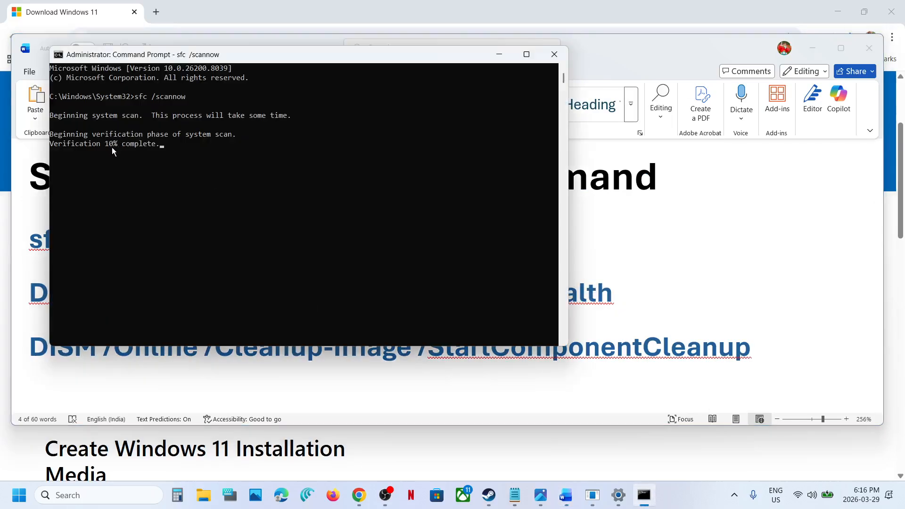
- Select the DISM /Online /Cleanup-Image /StartComponentCleanup line in the Word document and check the running scan in Command Prompt
key("alt+Tab")
triple_click(375, 348)
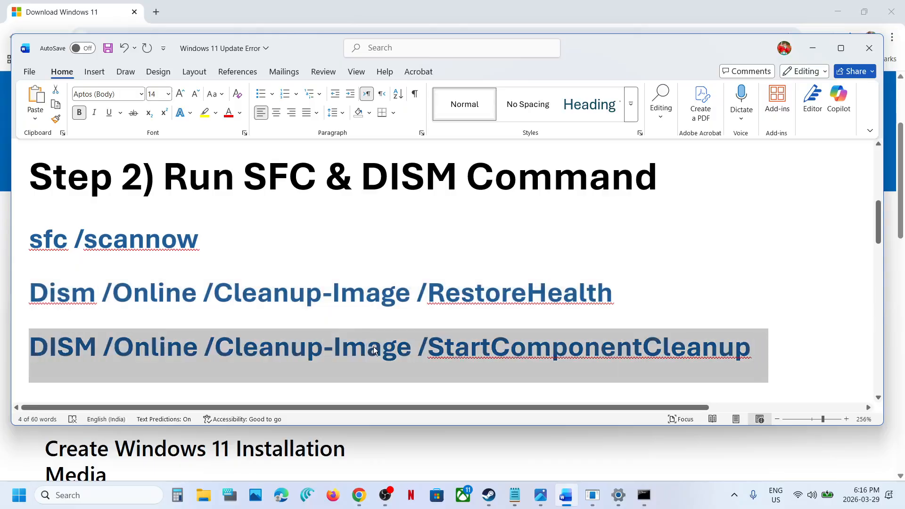
key("alt+Tab")
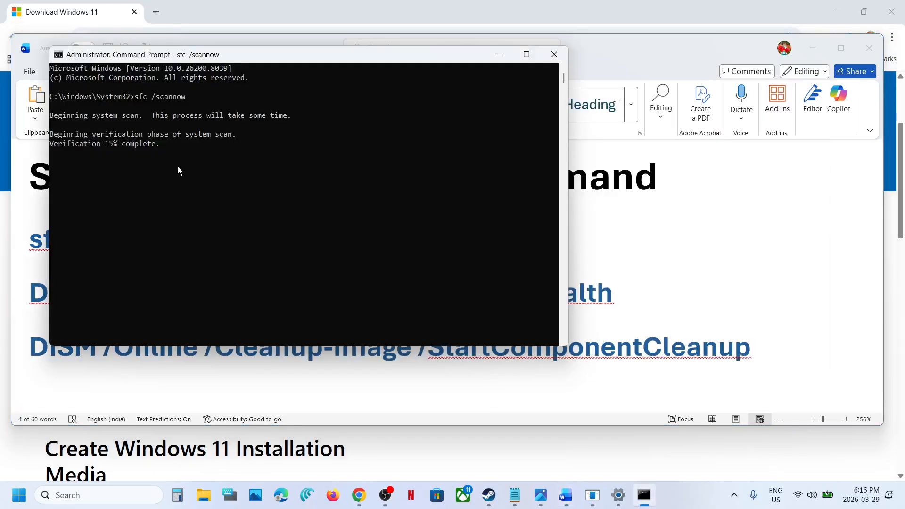
key("alt+Tab")
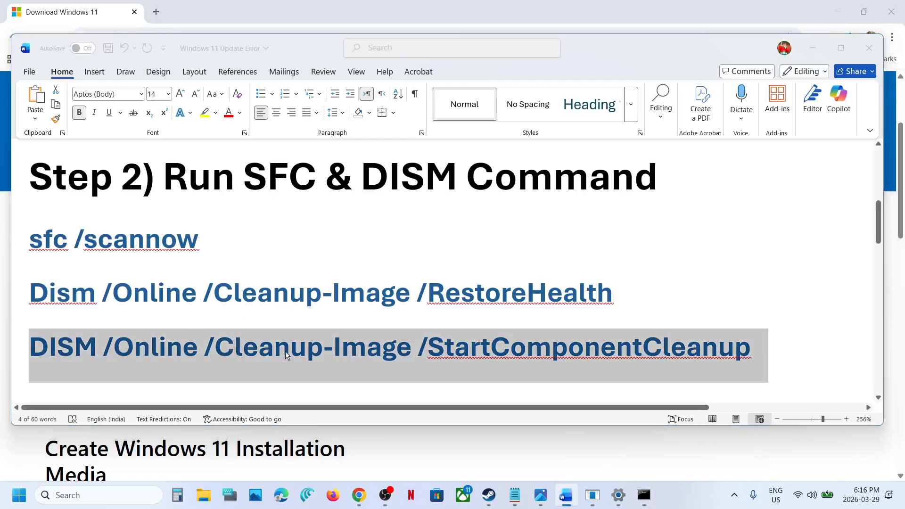
- Show the computer's power options, including Restart, and dismiss them without choosing one
key("alt+Tab")
left_click(16, 444)
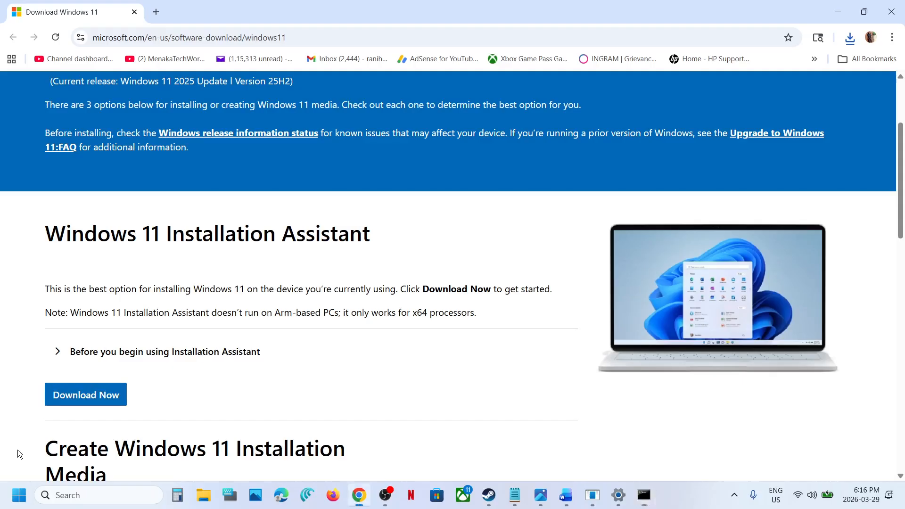
left_click(18, 495)
left_click(343, 454)
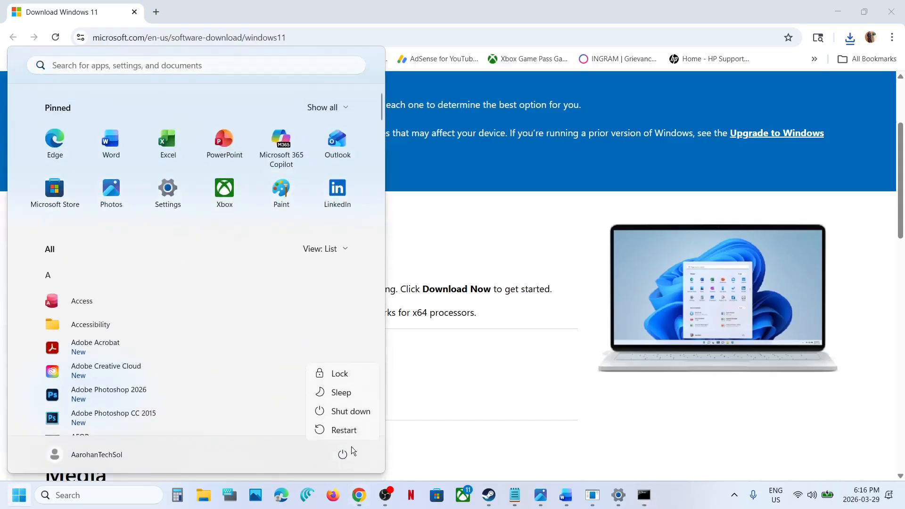
left_click(508, 338)
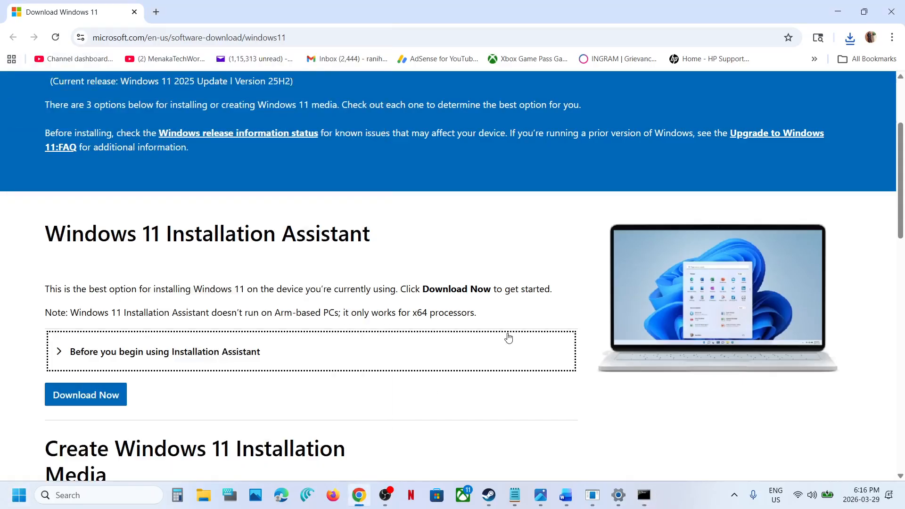
- Highlight the Step 3 instruction about restarting update-related services in the Word document, and open the Services console
left_click(565, 495)
scroll(302, 262, "down", 5)
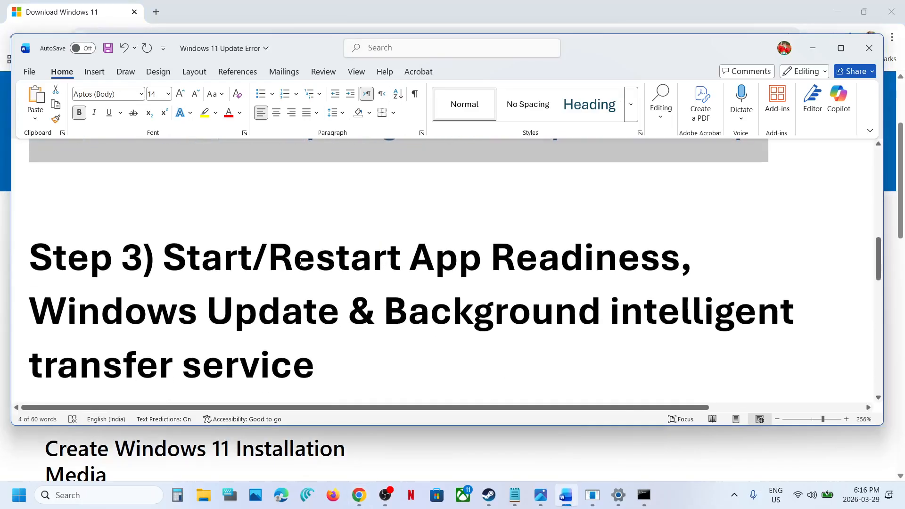
left_click_drag(164, 244, 313, 372)
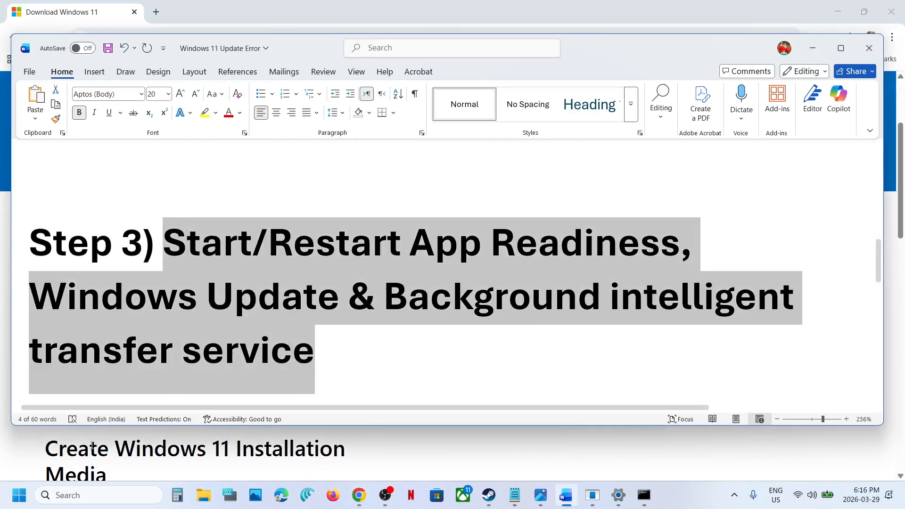
left_click(74, 495)
type("services")
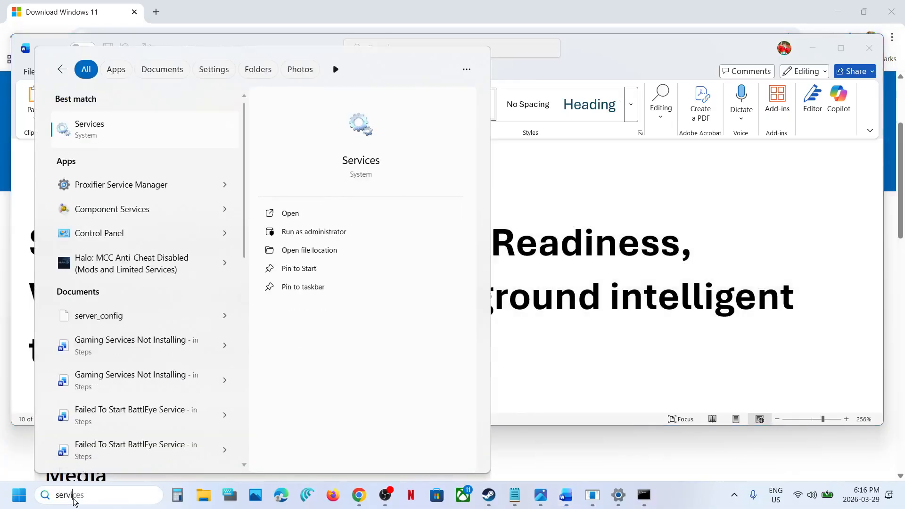
key("Return")
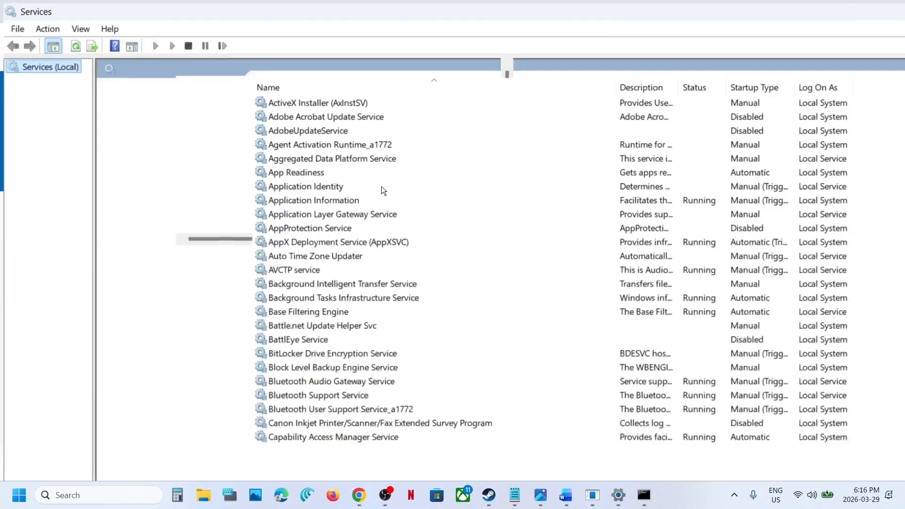
- Set the Windows Update service's startup type to Automatic and restart the service
key("w")
scroll(296, 304, "down", 8)
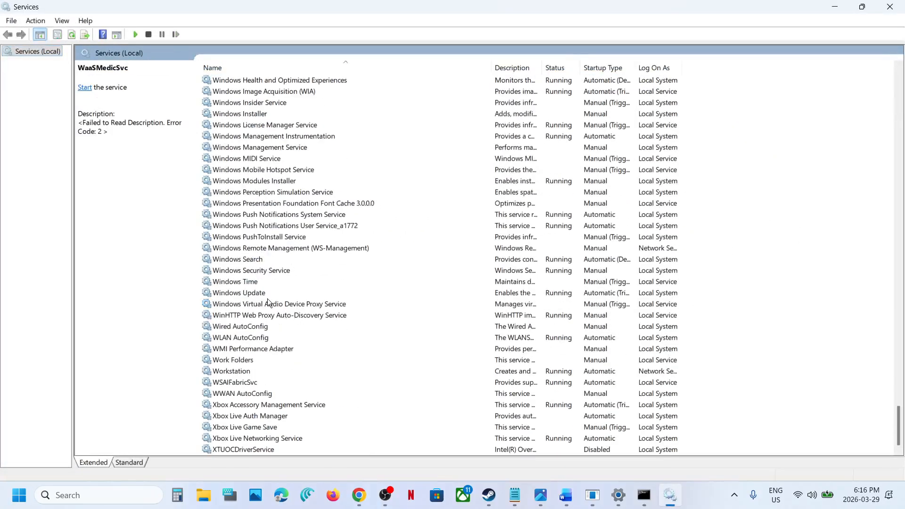
left_click(263, 294)
double_click(282, 293)
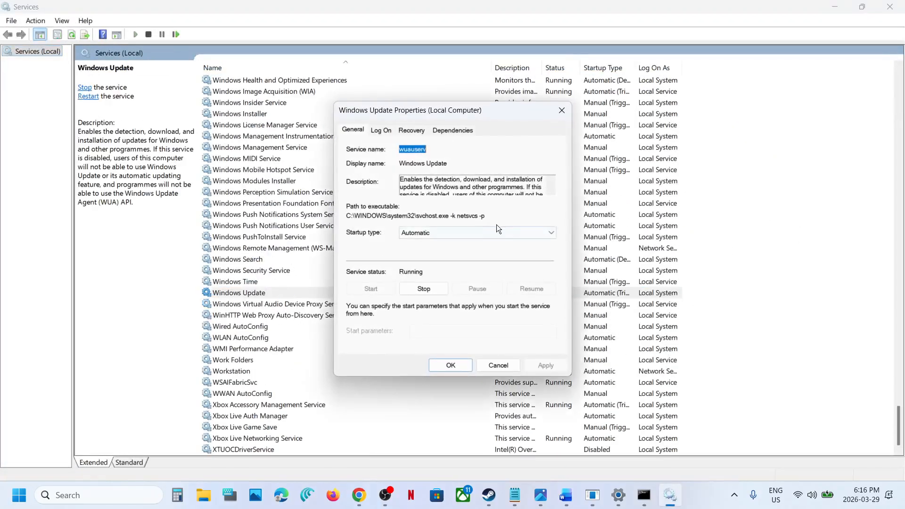
left_click(440, 234)
left_click(436, 250)
left_click(539, 363)
left_click(443, 367)
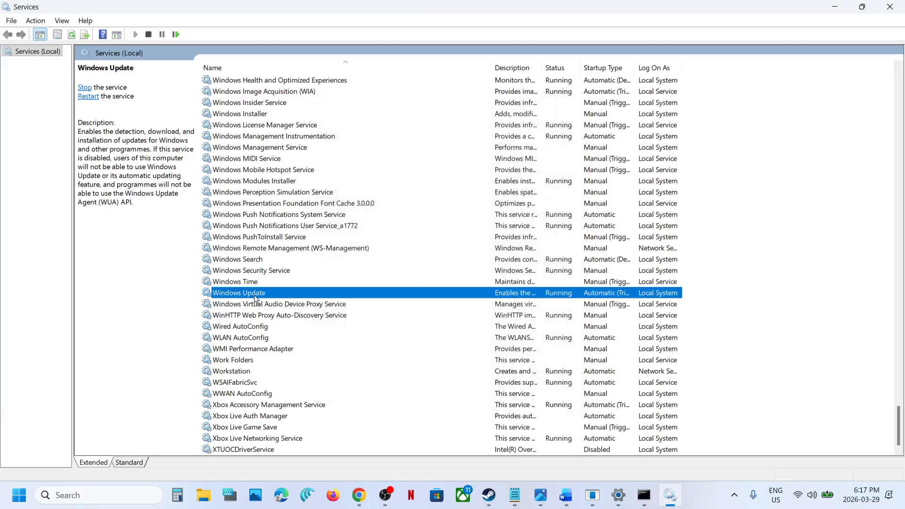
right_click(255, 295)
left_click(288, 356)
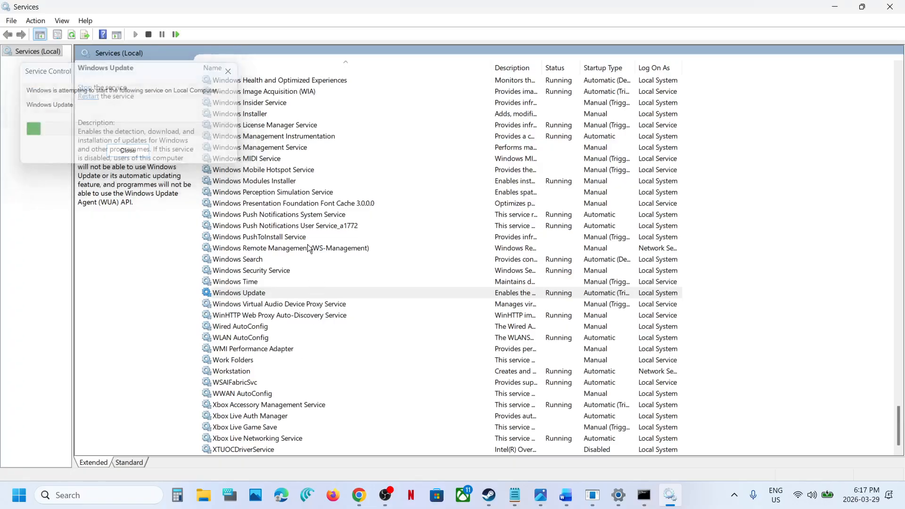
- Set the Background Intelligent Transfer Service's startup type to Automatic, and start and restart the service
key("b")
scroll(308, 244, "up", 4)
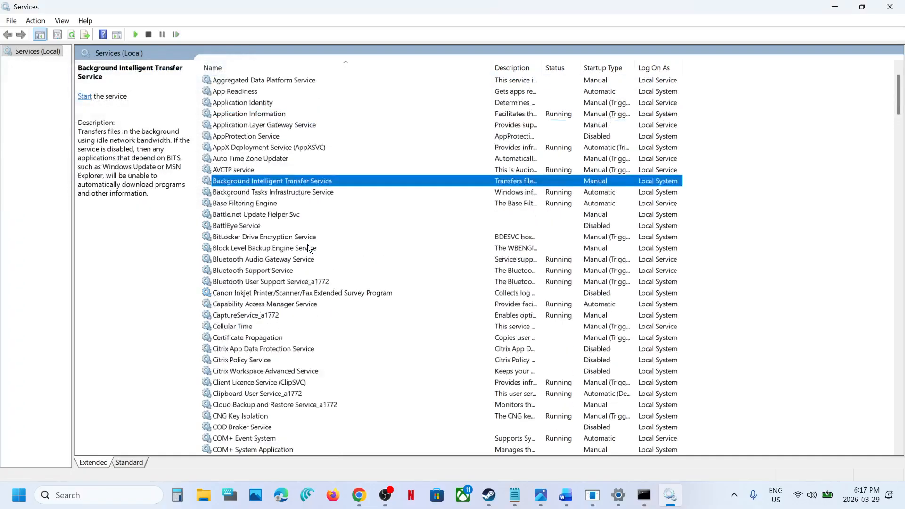
double_click(312, 215)
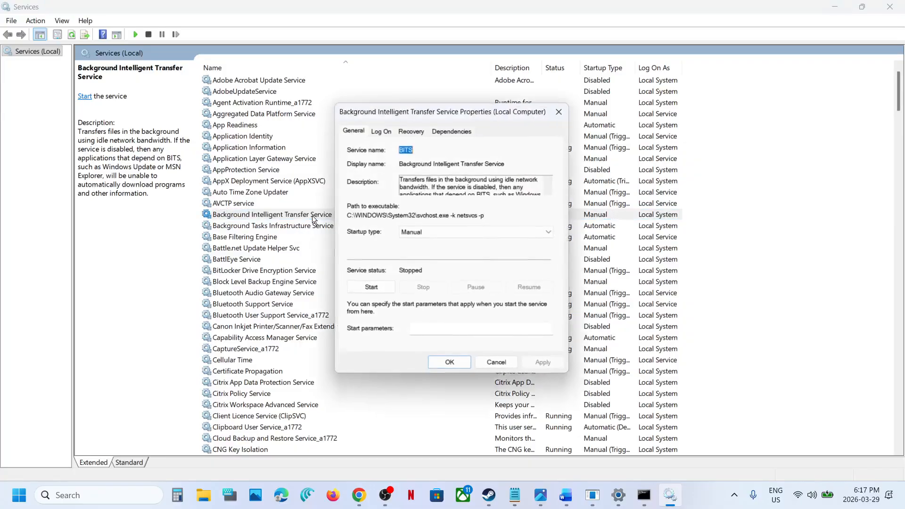
left_click(424, 231)
left_click(424, 251)
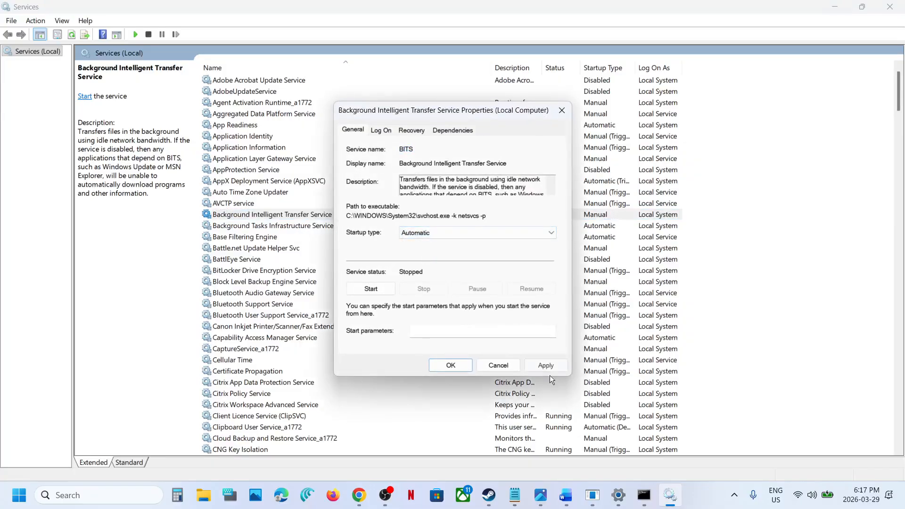
left_click(549, 370)
left_click(364, 289)
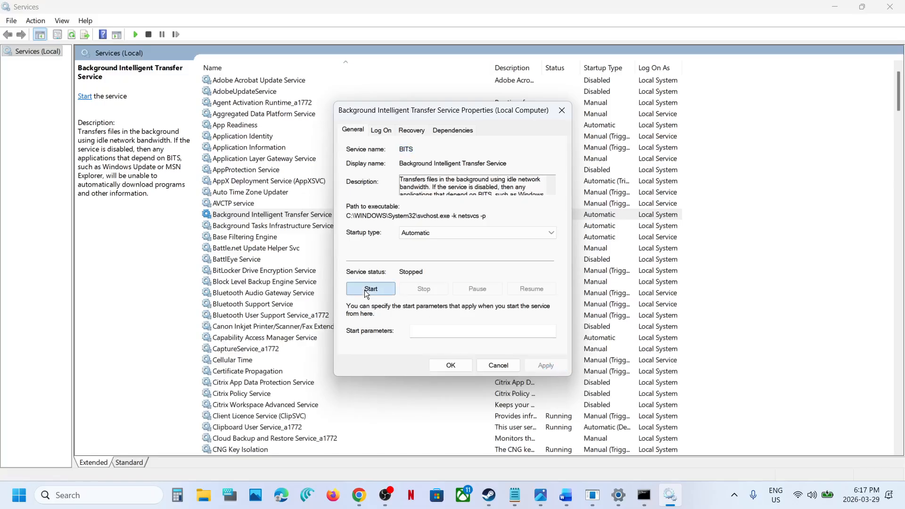
left_click(452, 366)
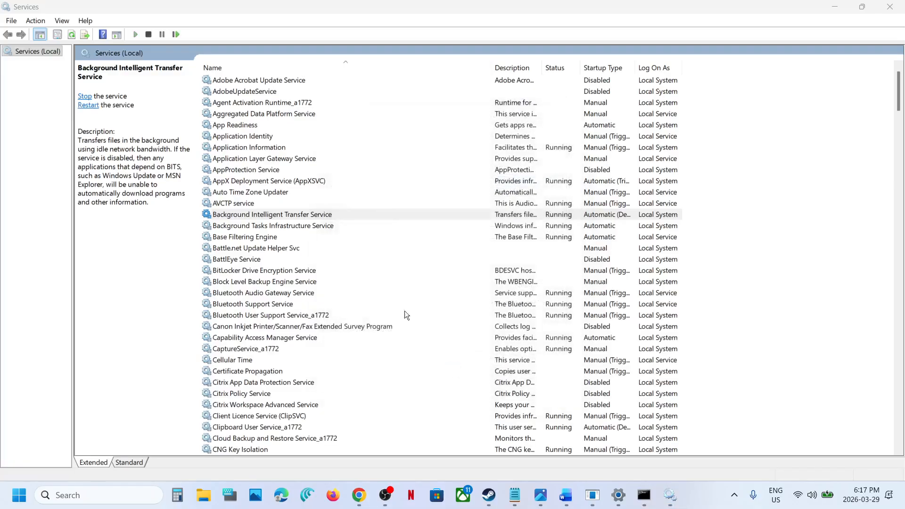
right_click(282, 215)
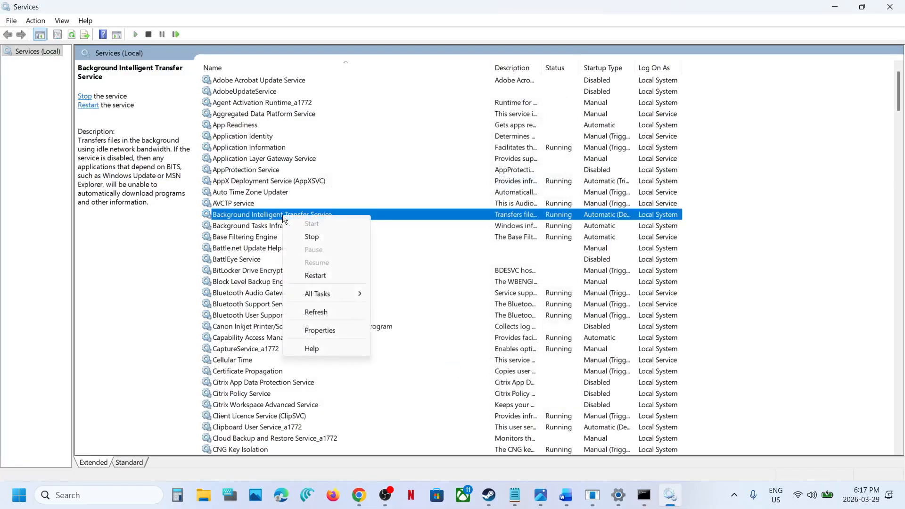
left_click(326, 275)
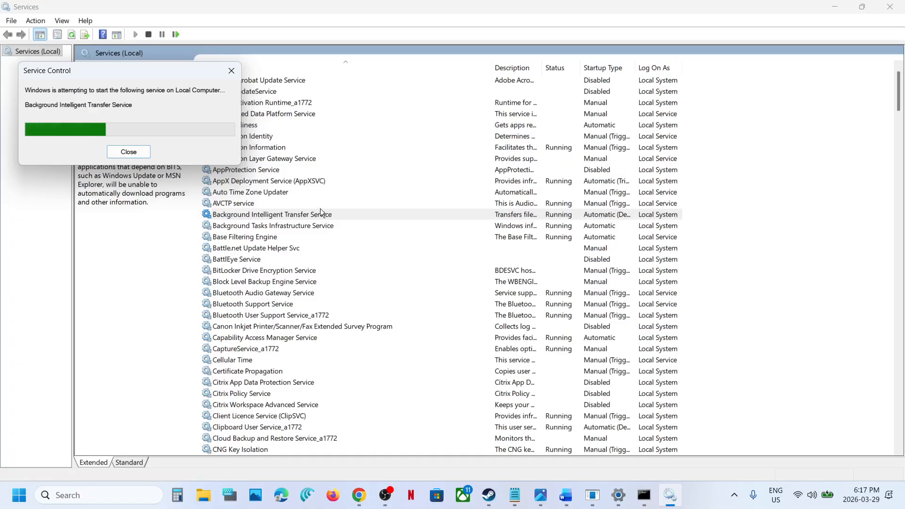
- Set the App Readiness service's startup type to Automatic, and start and restart the service
scroll(321, 208, "up", 1)
left_click(241, 138)
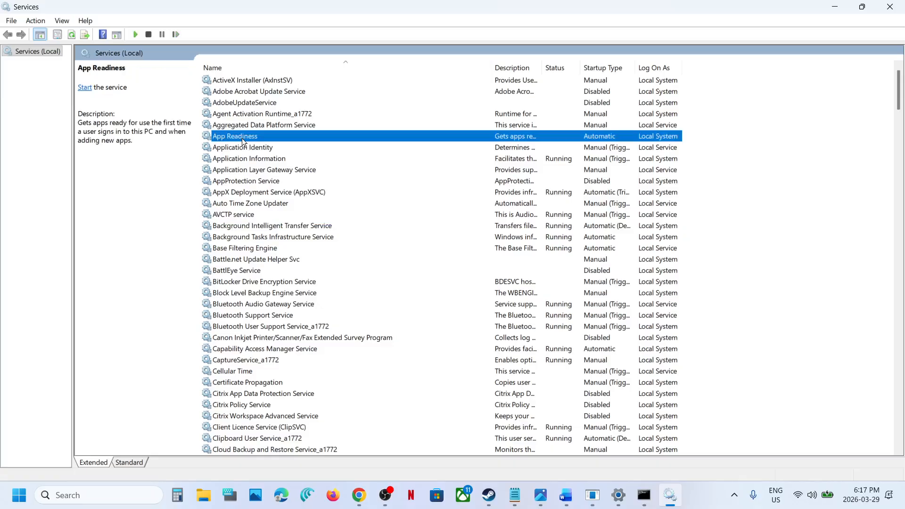
double_click(259, 137)
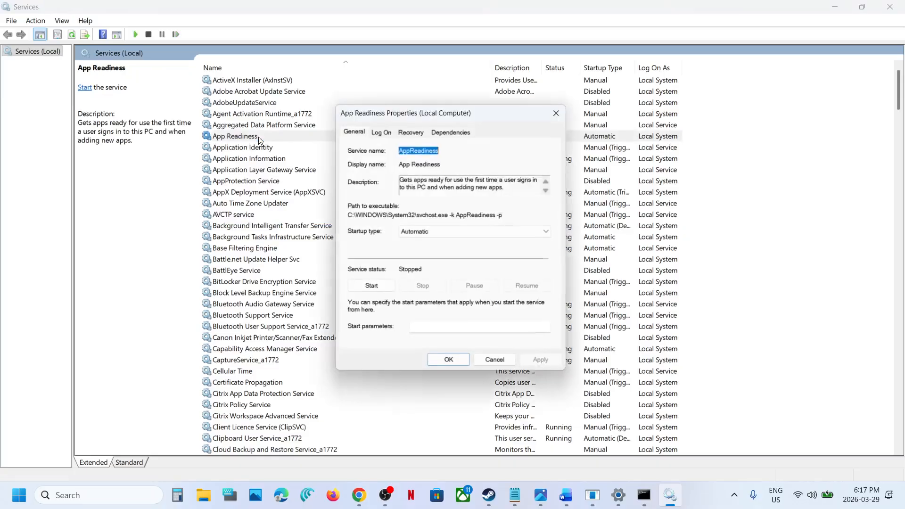
left_click(469, 233)
left_click(442, 252)
left_click(543, 366)
left_click(372, 289)
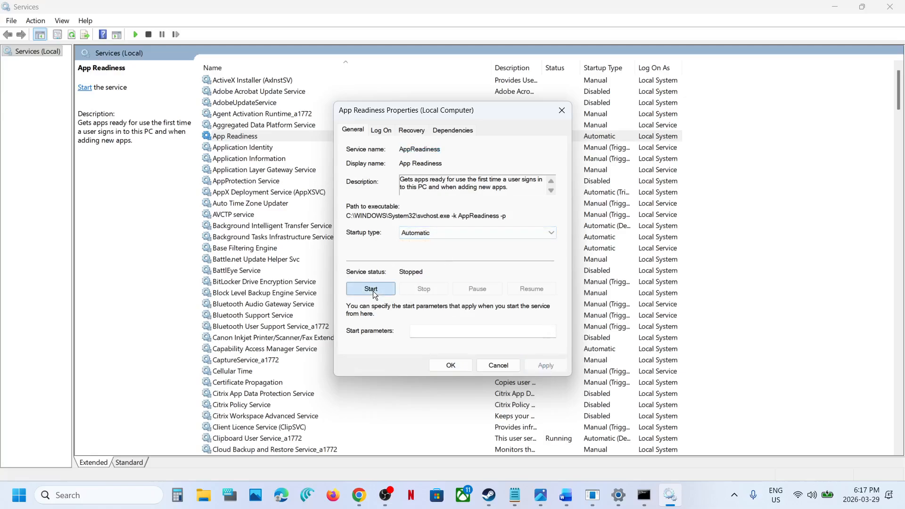
left_click(451, 366)
left_click(245, 137)
right_click(245, 137)
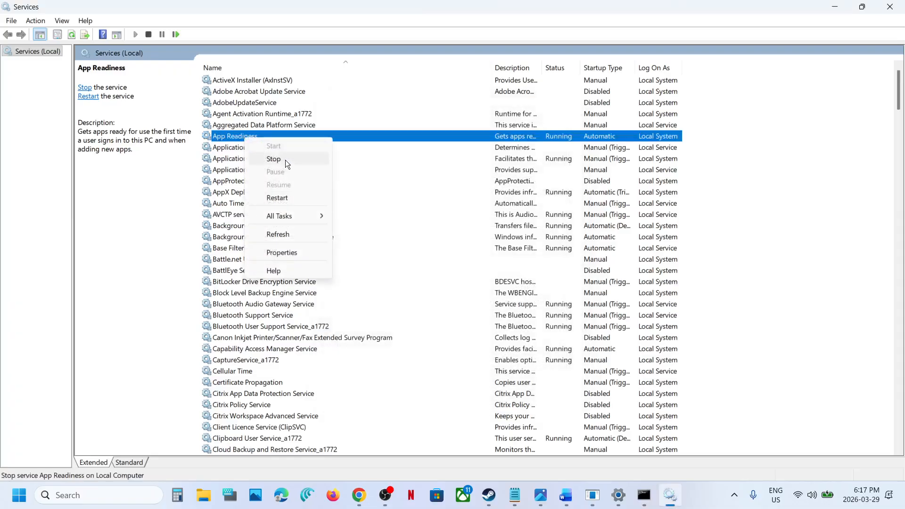
left_click(283, 200)
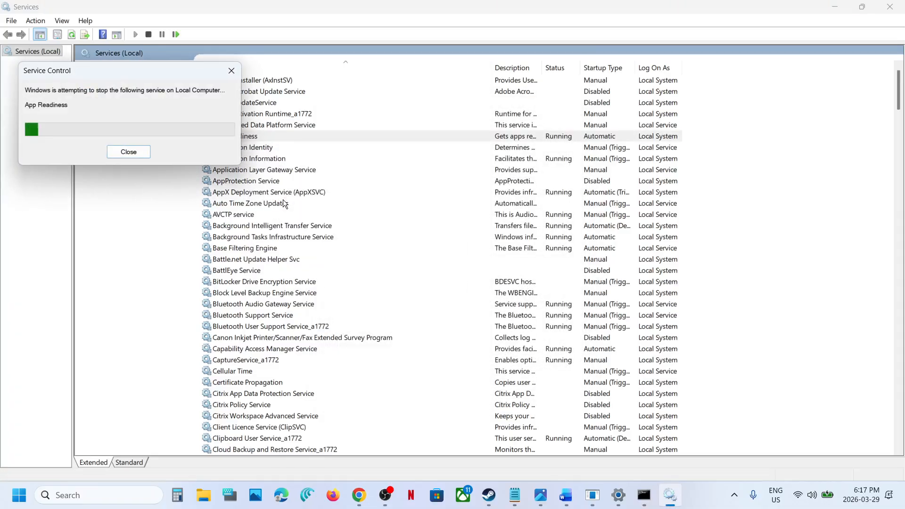
- Switch to the Windows Update page in Settings and check for updates
left_click(618, 495)
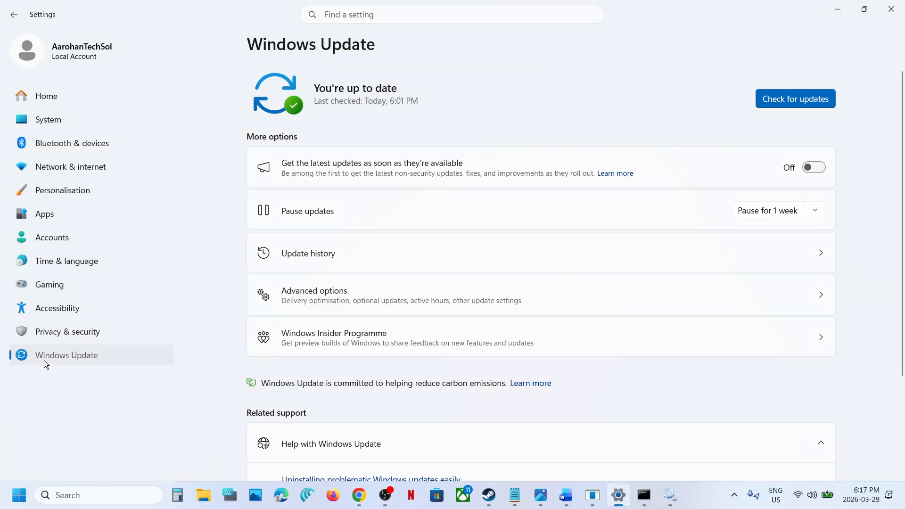
left_click(782, 98)
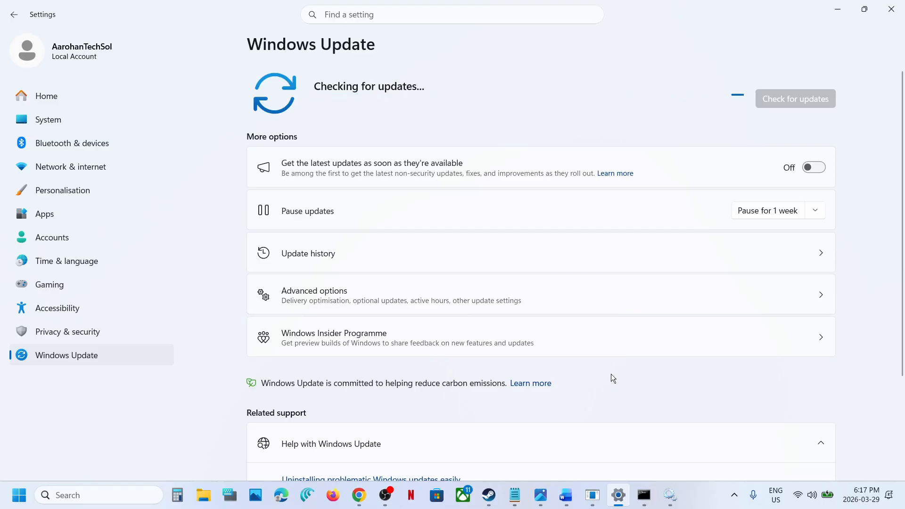
- Consult the Word instructions briefly, and in Windows Update settings pause updates for 1 week and resume them
left_click(565, 505)
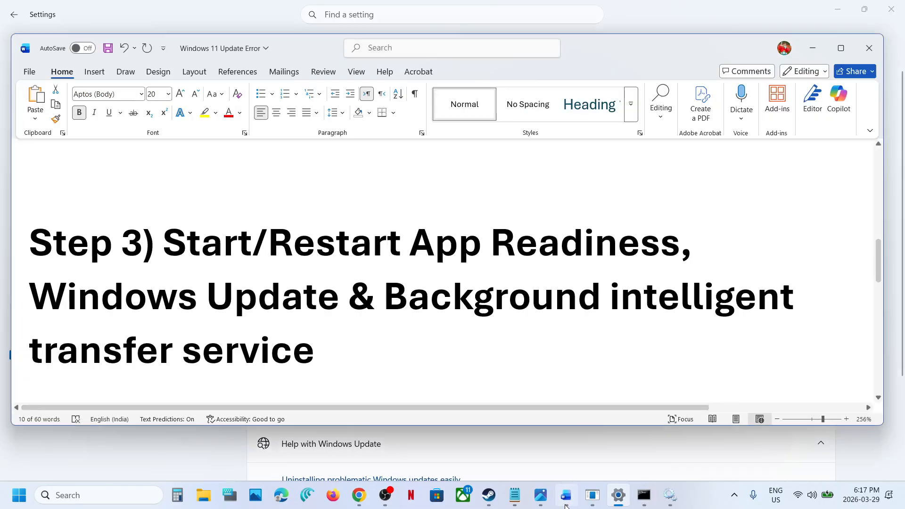
left_click(155, 457)
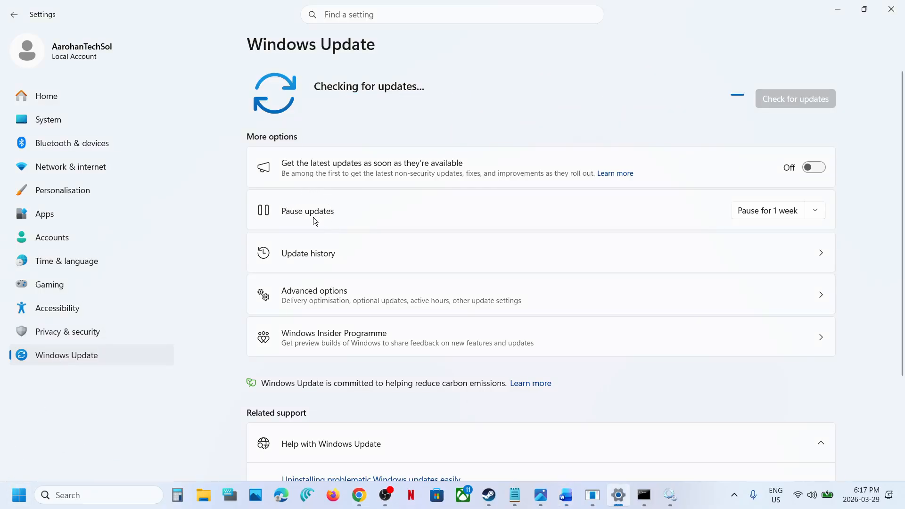
left_click(759, 214)
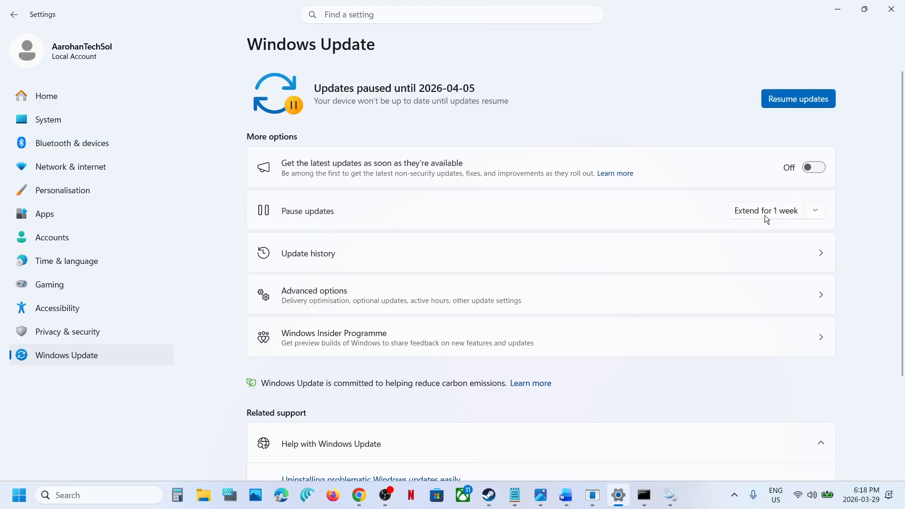
left_click(809, 100)
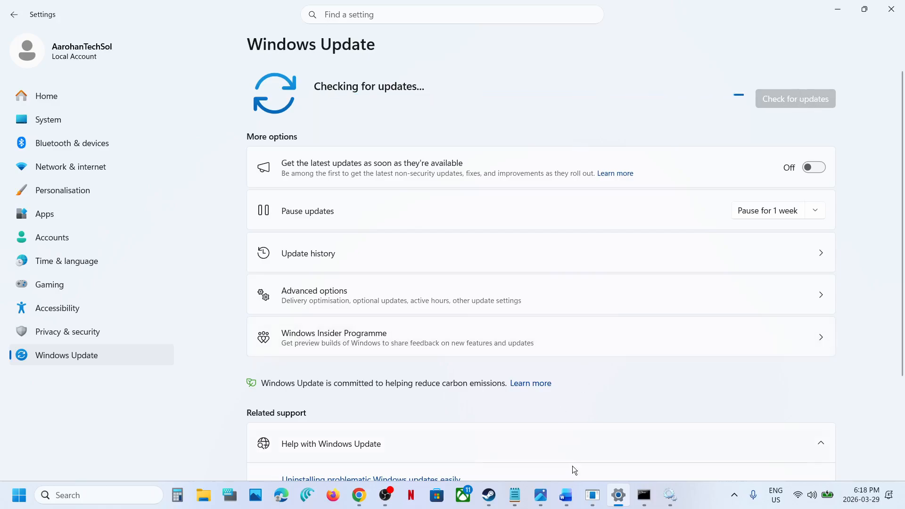
- Read Steps 4 and 5 in the Word document and open the Recovery page from Windows Update's advanced options
left_click(566, 495)
scroll(378, 299, "down", 4)
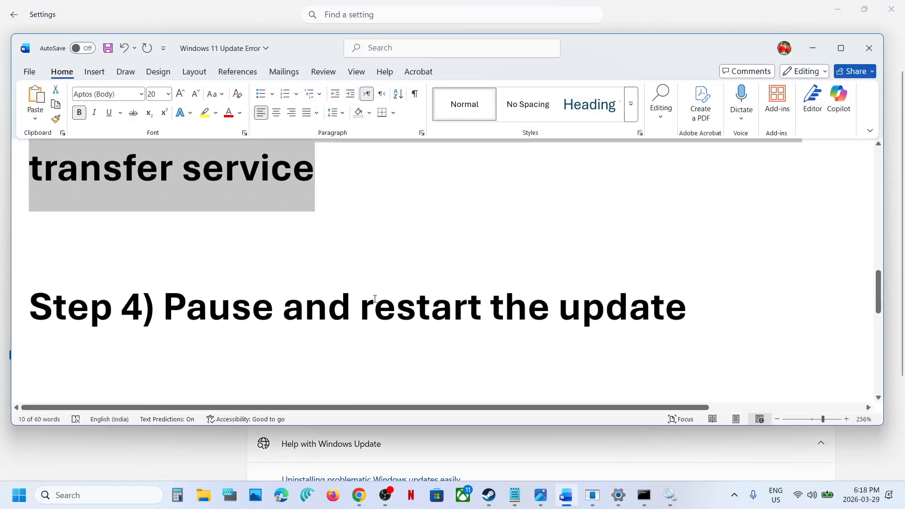
scroll(375, 298, "down", 3)
scroll(375, 299, "down", 2)
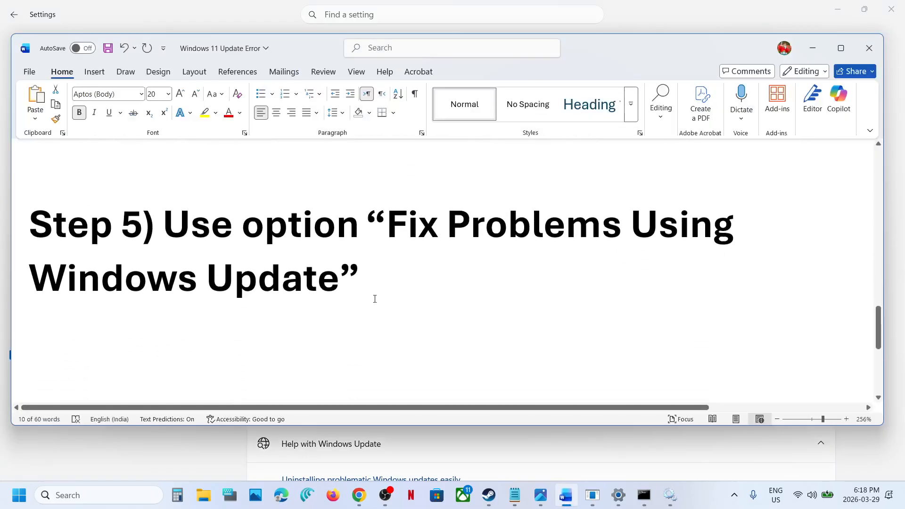
key("alt+Tab")
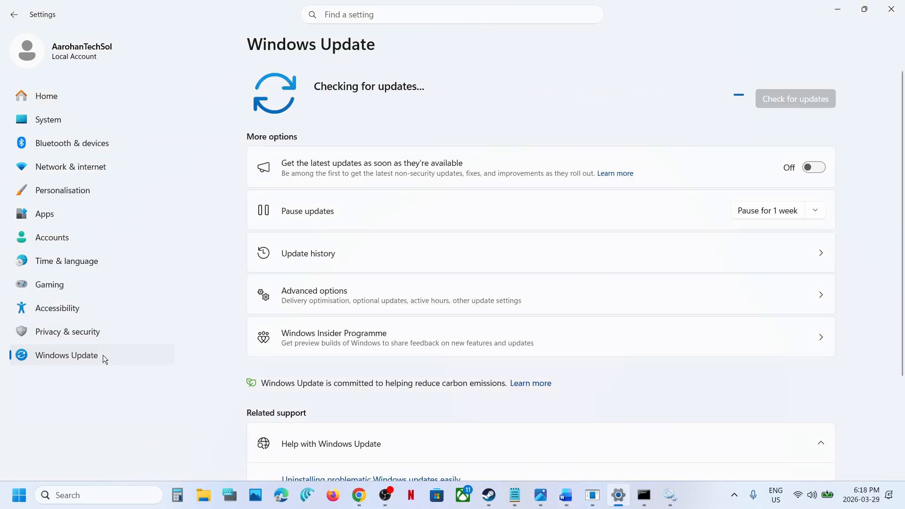
left_click(327, 298)
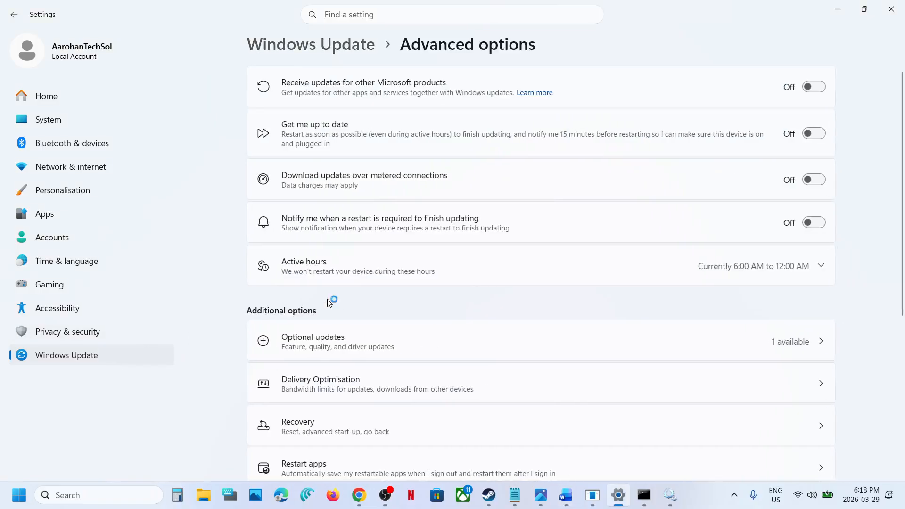
scroll(327, 302, "down", 2)
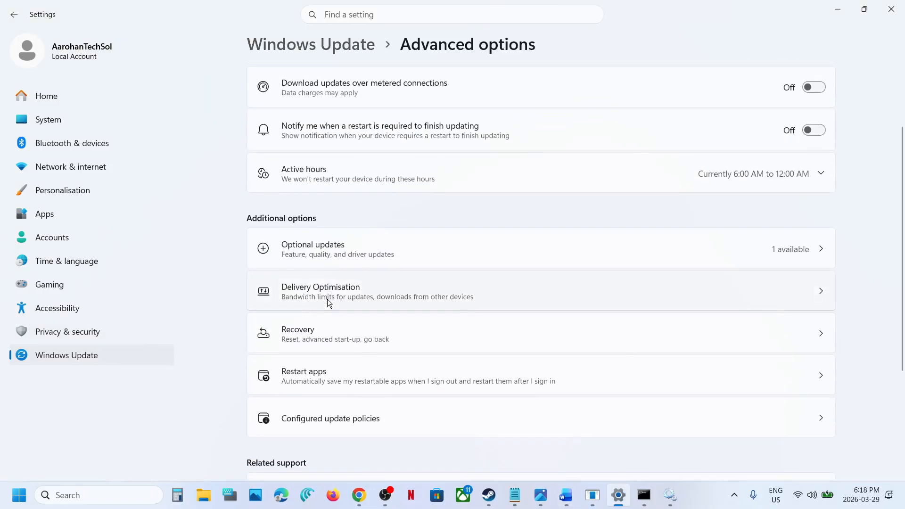
left_click(330, 337)
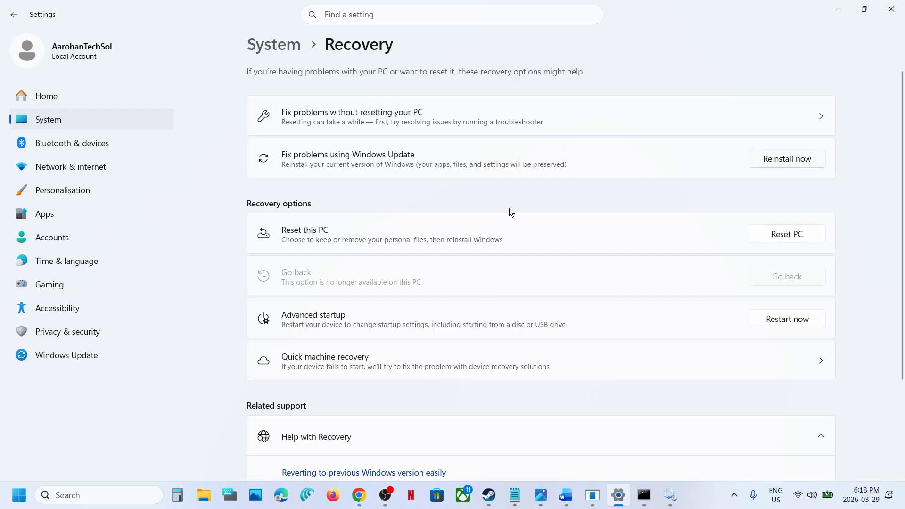
- Open the Windows 11 download page from the Step 6 link in the Word document and download the Media Creation Tool
left_click(566, 495)
scroll(389, 335, "down", 2)
scroll(389, 334, "down", 3)
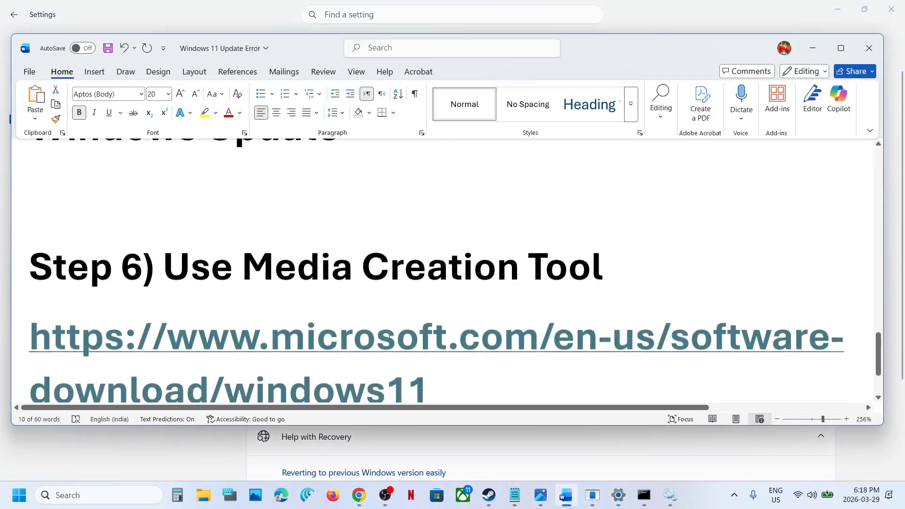
left_click(388, 339, "ctrl")
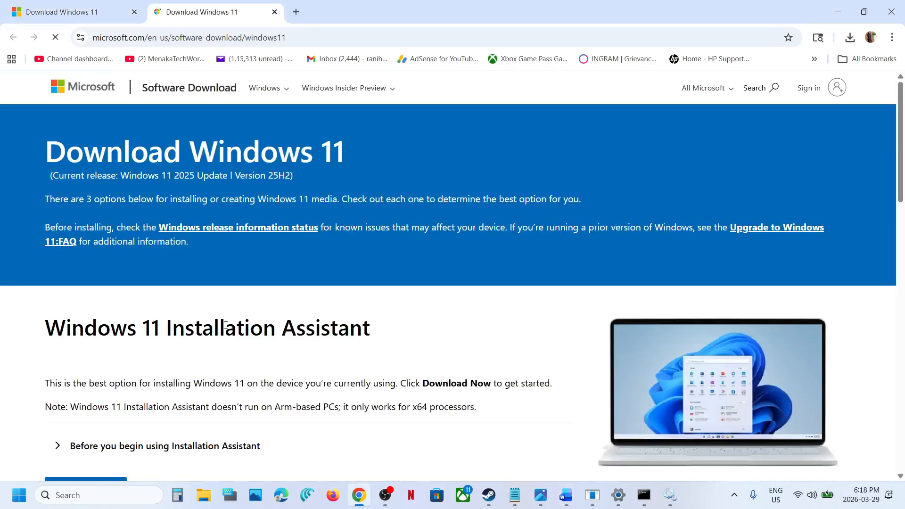
scroll(226, 325, "down", 7)
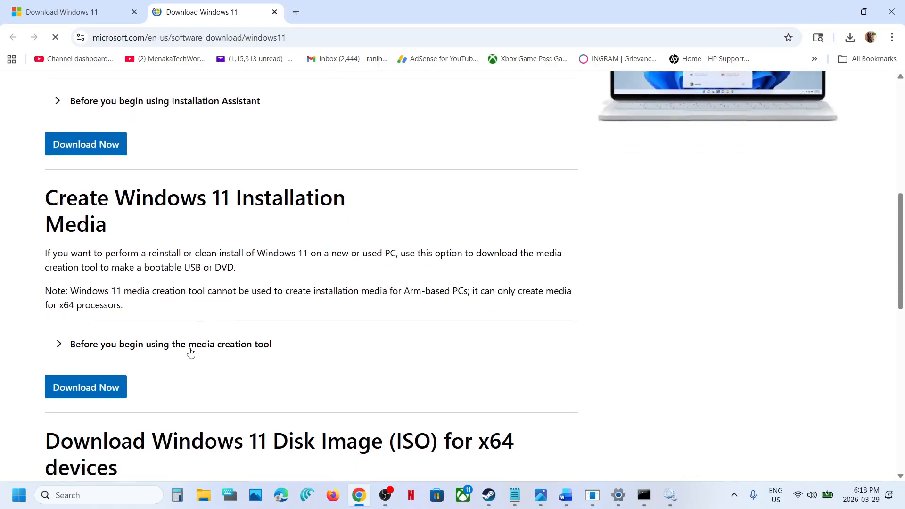
left_click(90, 390)
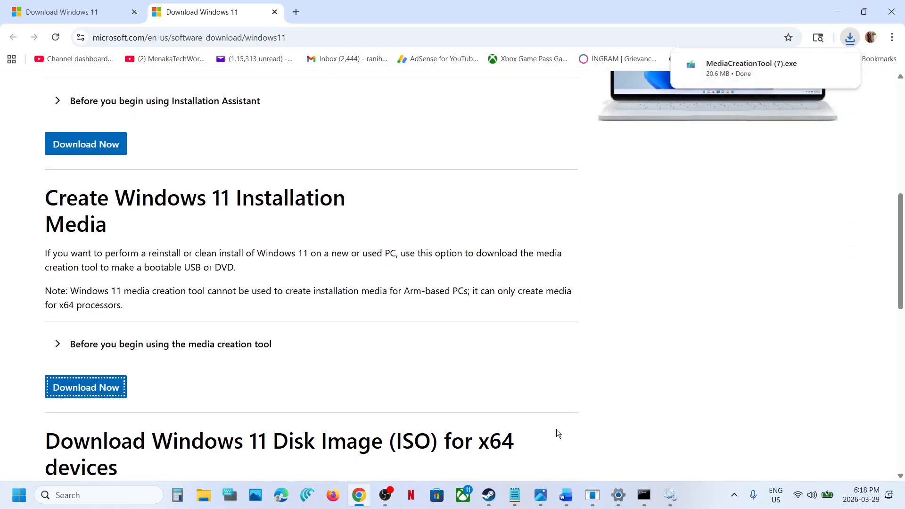
- Switch to Photos and view the Media Creation Tool setup screenshots from 1.png through 7.png in order
left_click(541, 504)
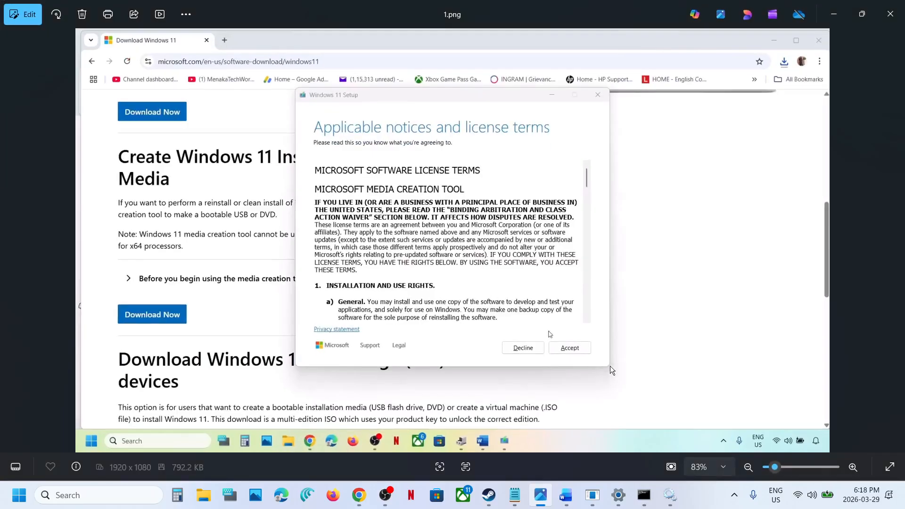
key("Right")
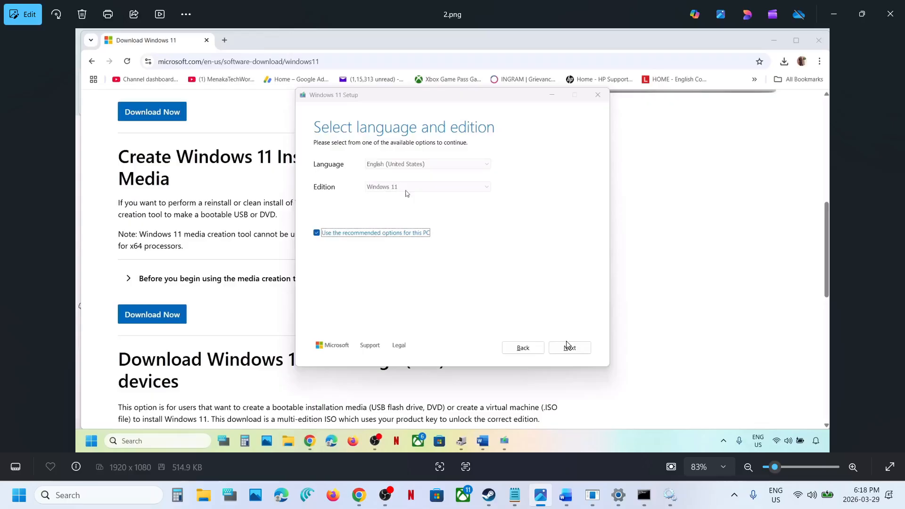
key("Right")
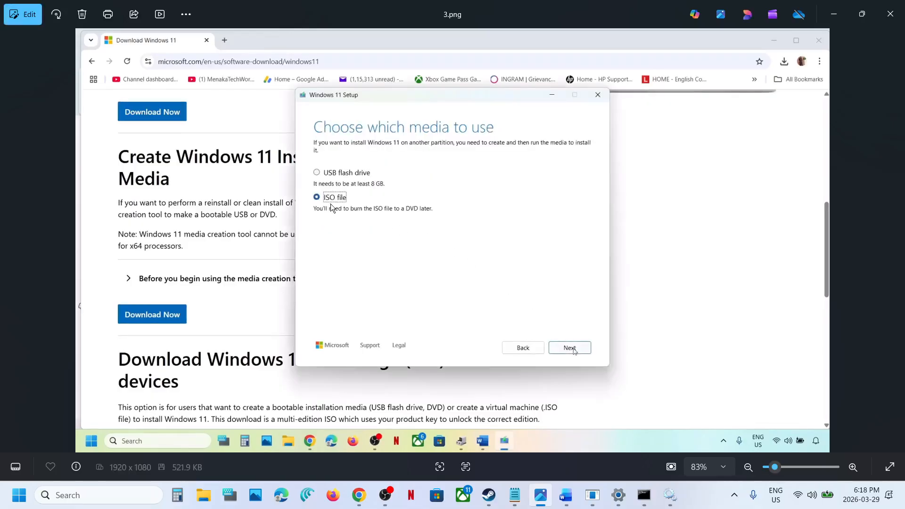
key("Right")
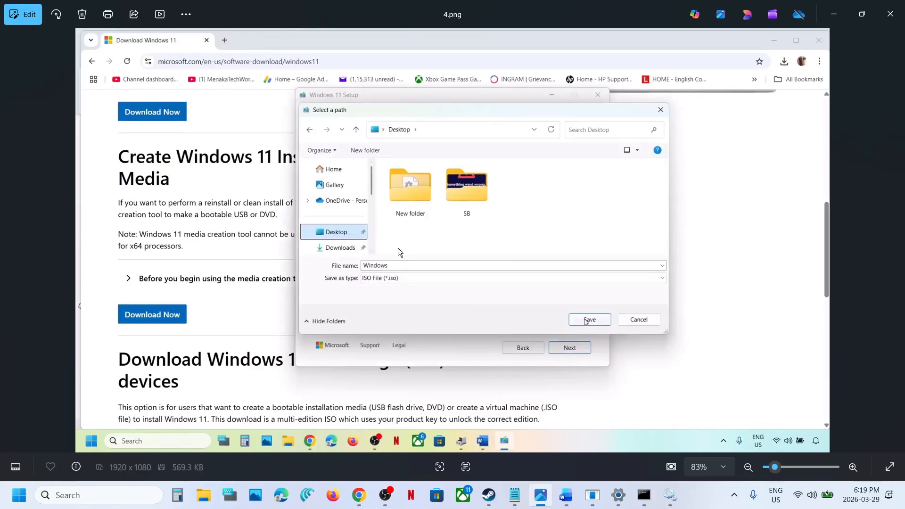
key("Right")
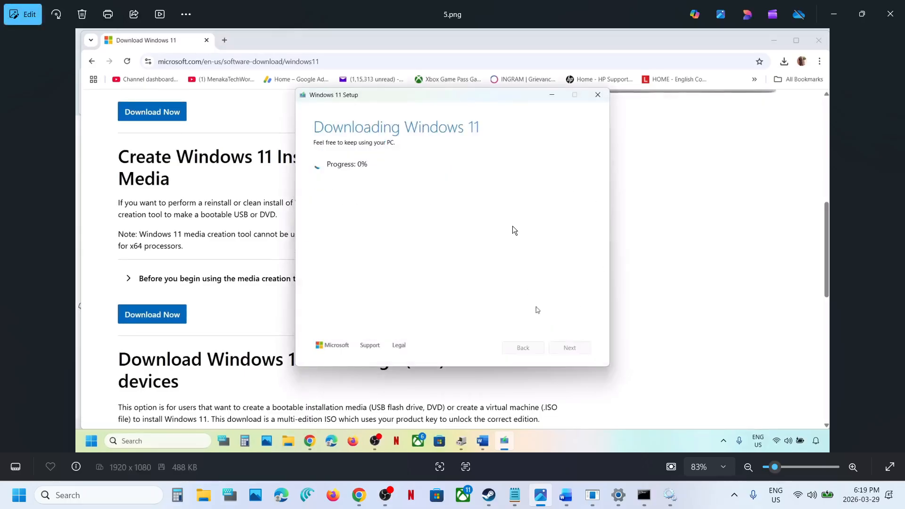
key("Right")
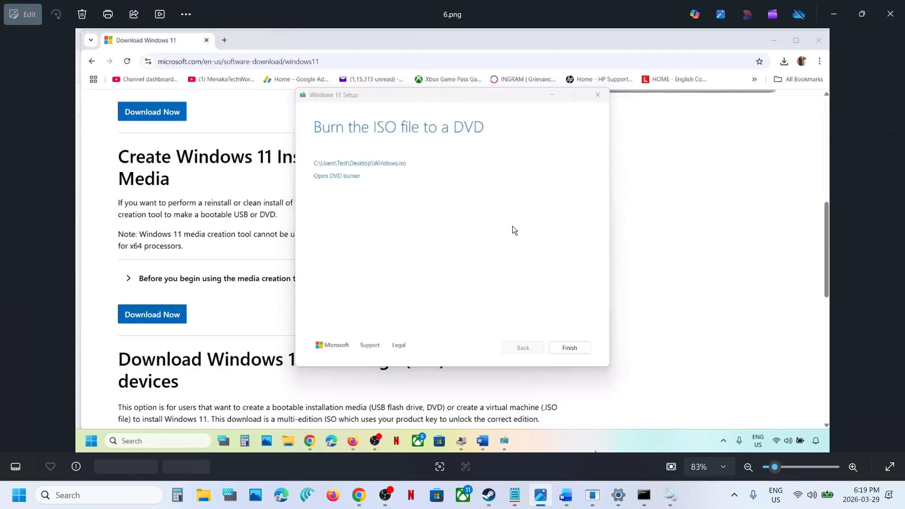
key("Right")
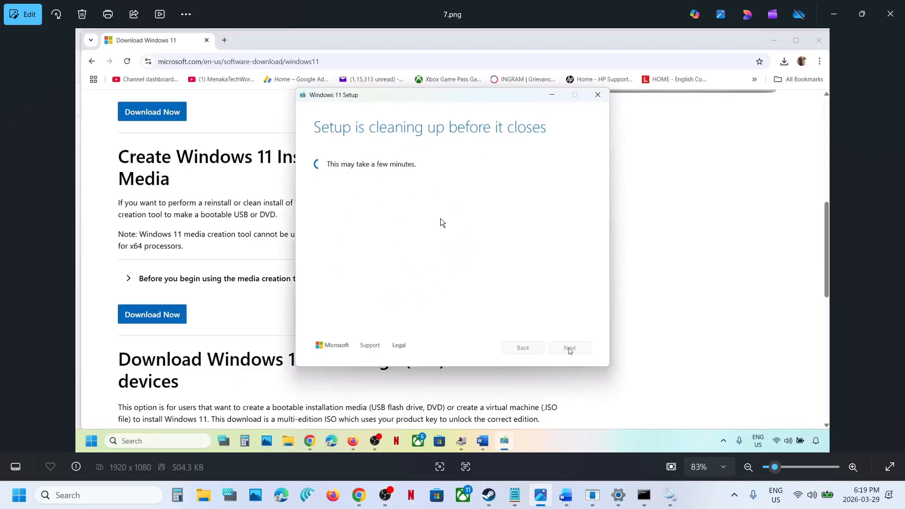
- View the remaining Windows 11 setup screenshots from 8.png through 13.png in order
key("Right")
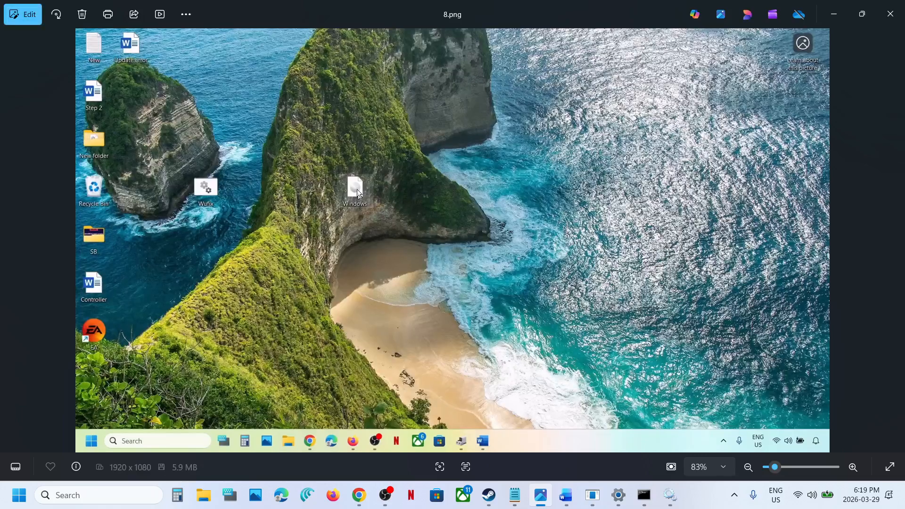
key("Right")
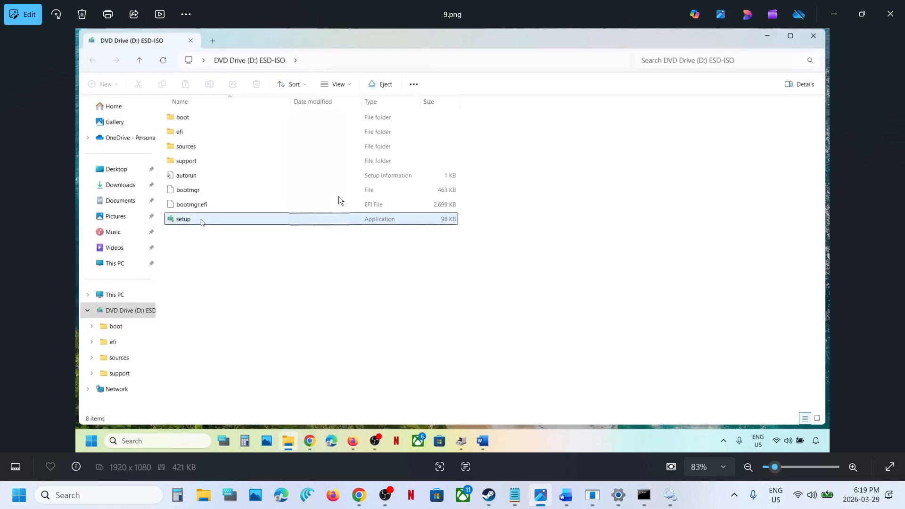
key("Right")
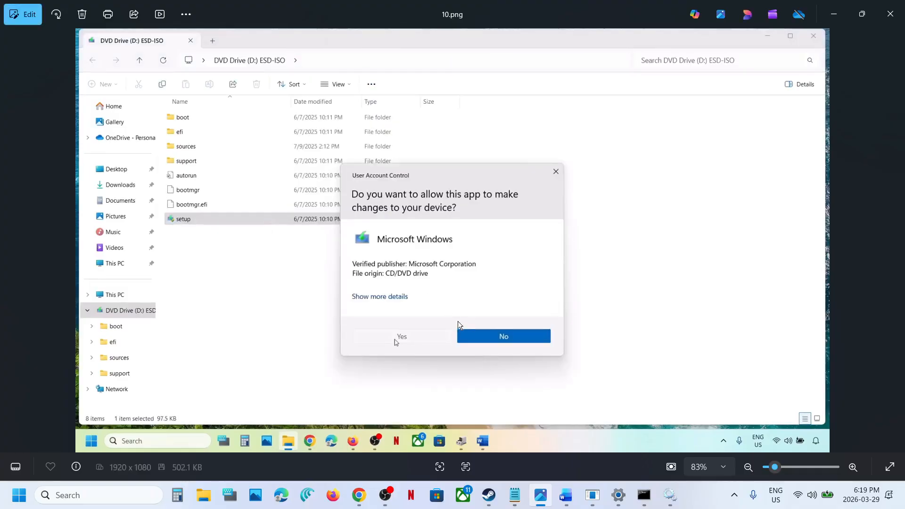
key("Right")
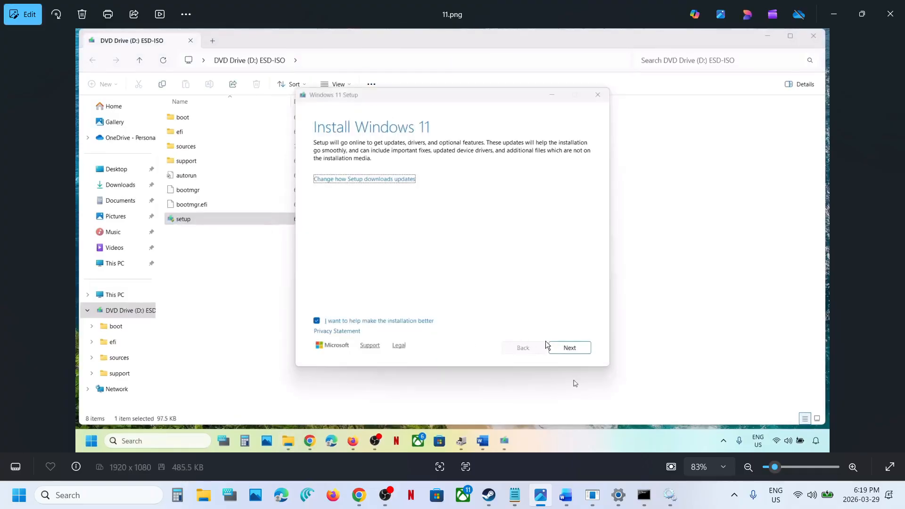
key("Right")
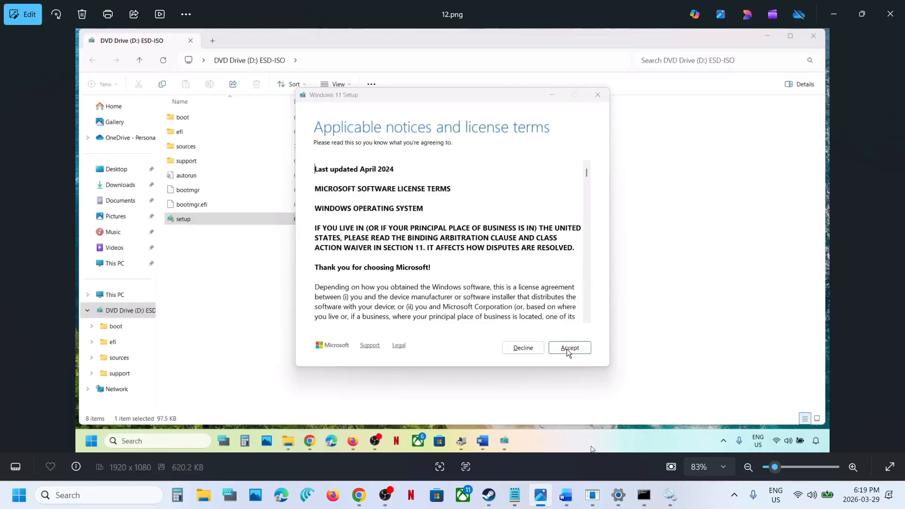
key("Right")
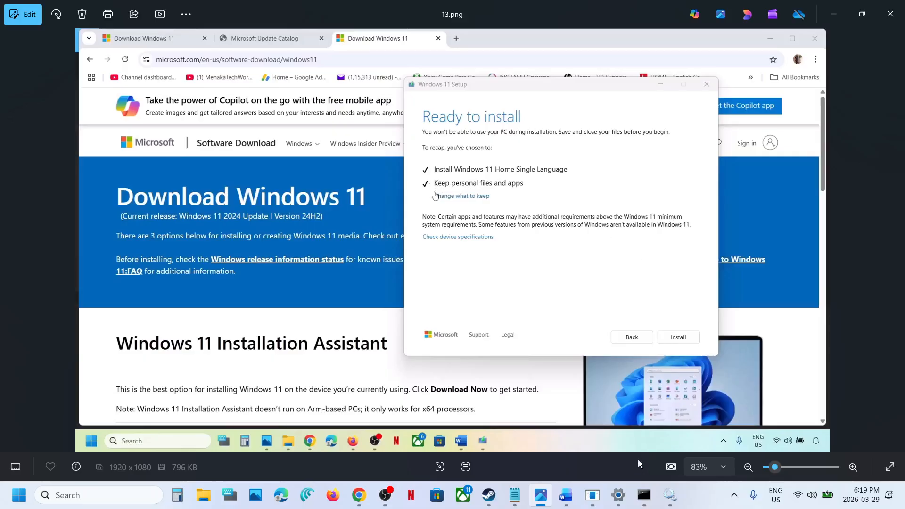
- Switch to Settings, show the Windows Update page, and run winver to check the installed Windows version, moving its window beside the navigation list
left_click(620, 500)
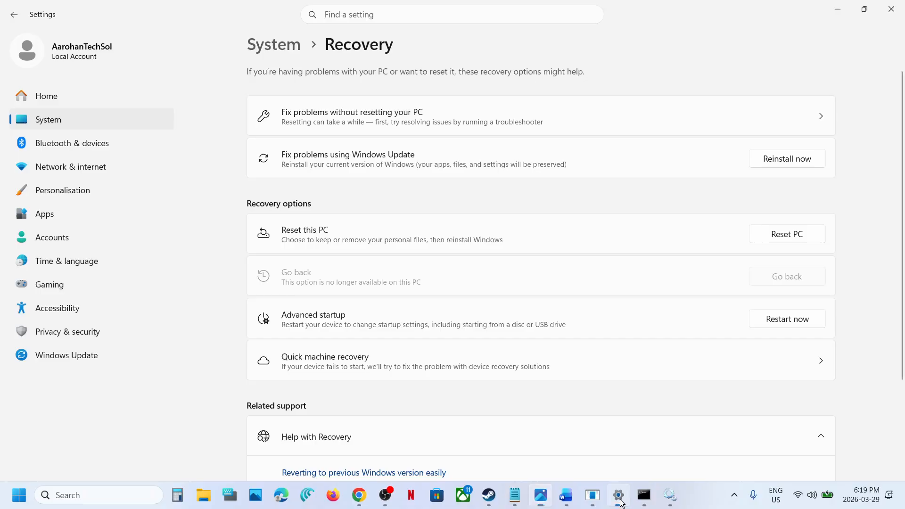
left_click(108, 363)
left_click(89, 493)
type("w")
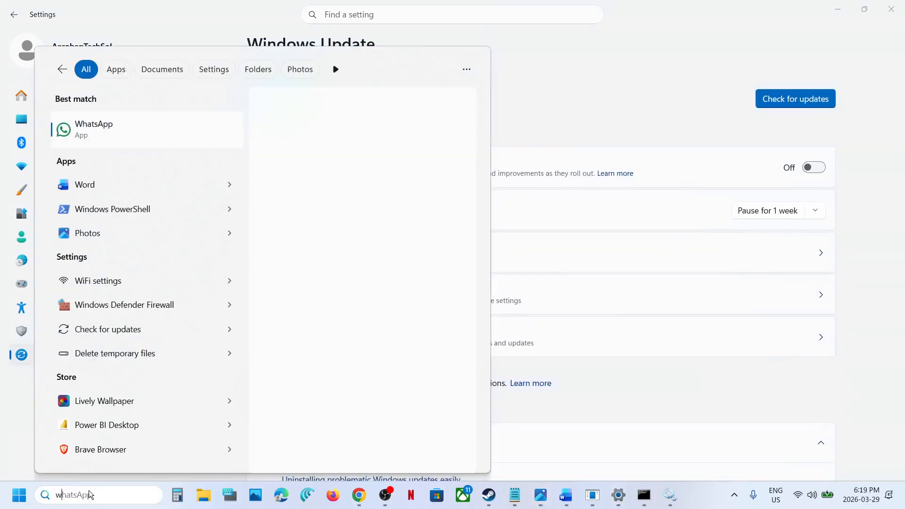
type("inver")
key("Return")
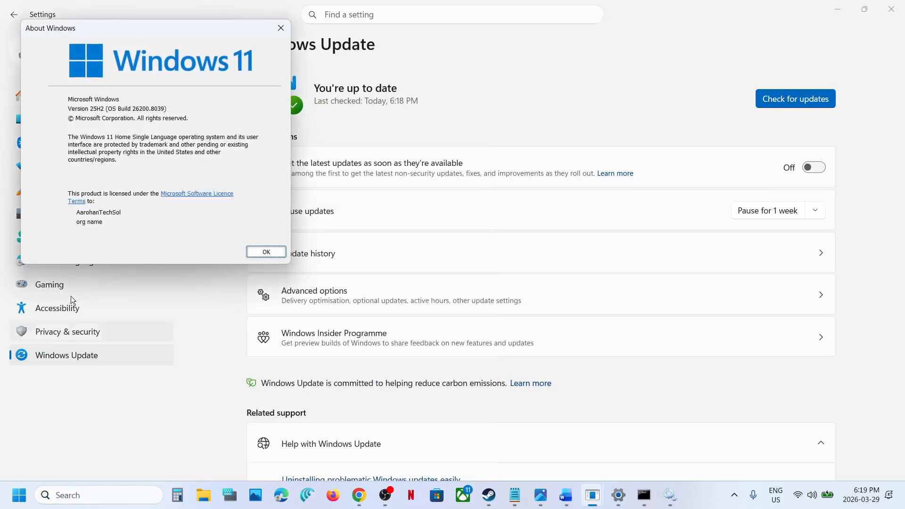
left_click_drag(131, 32, 321, 155)
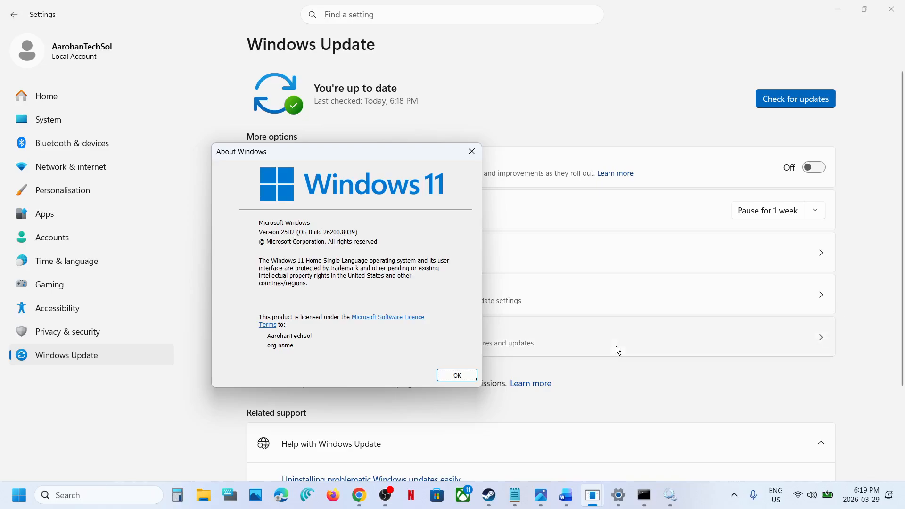
left_click(696, 494)
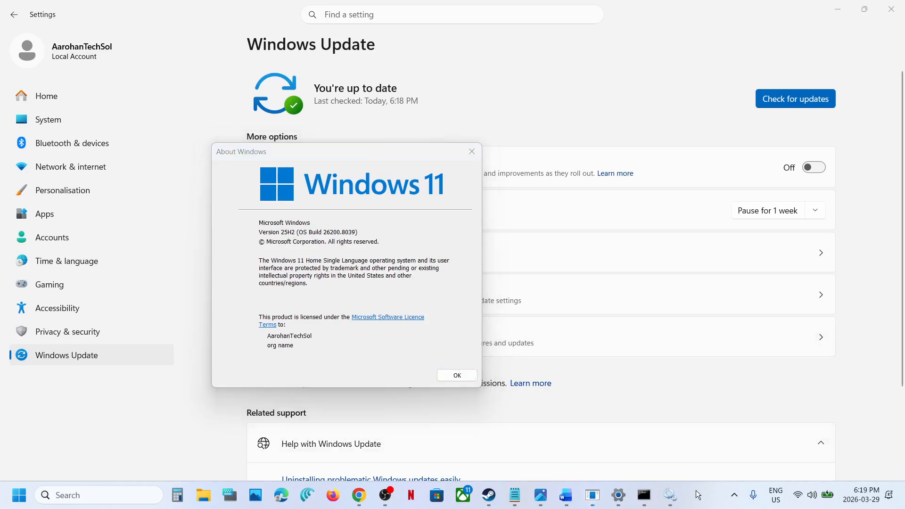